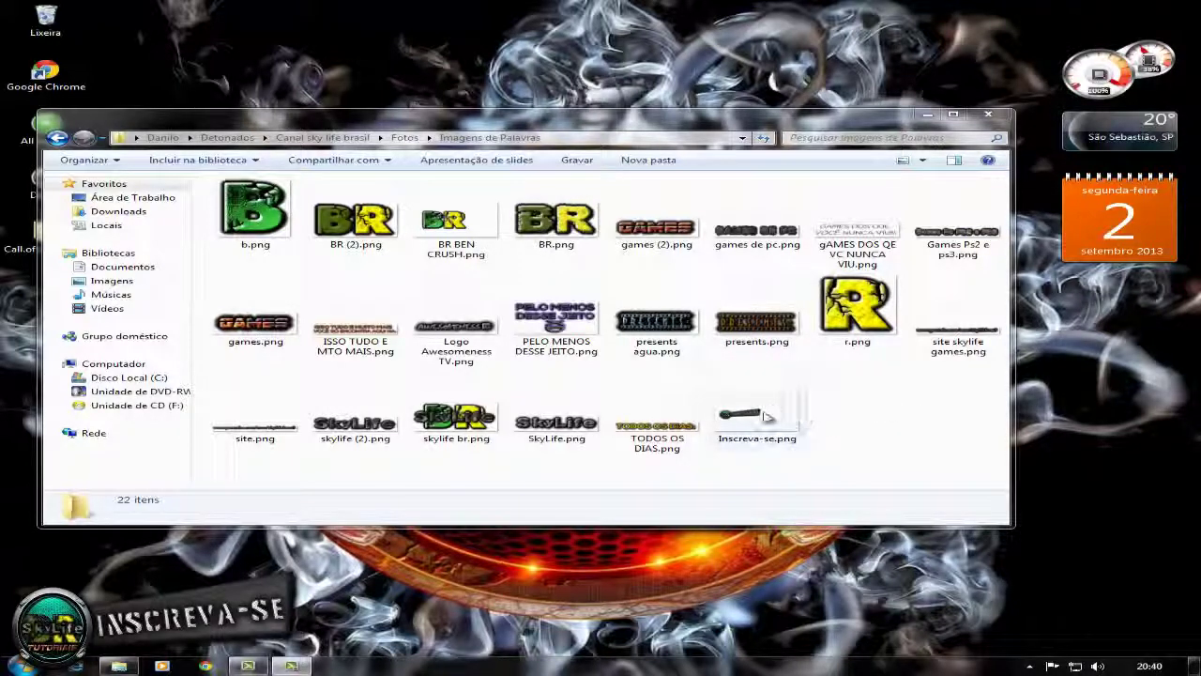
- Open the image Inscreva-se.png from the Imagens de Palavras folder in Picture Manager
left_click(768, 416)
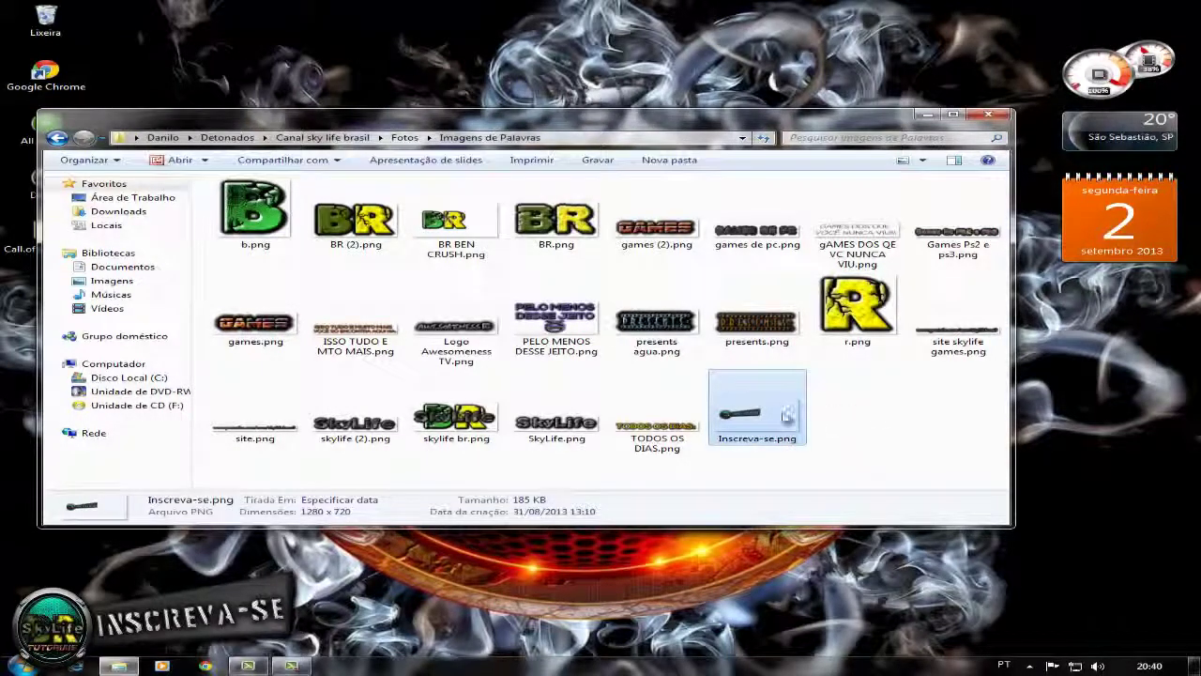
left_click(903, 405)
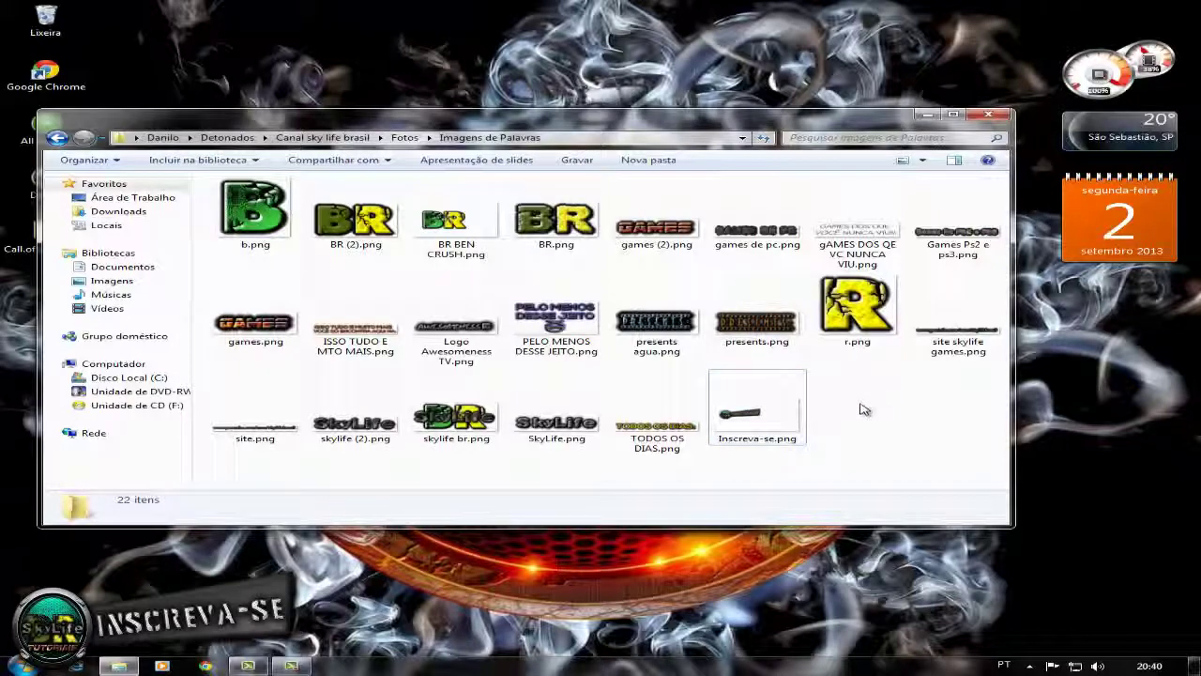
double_click(750, 405)
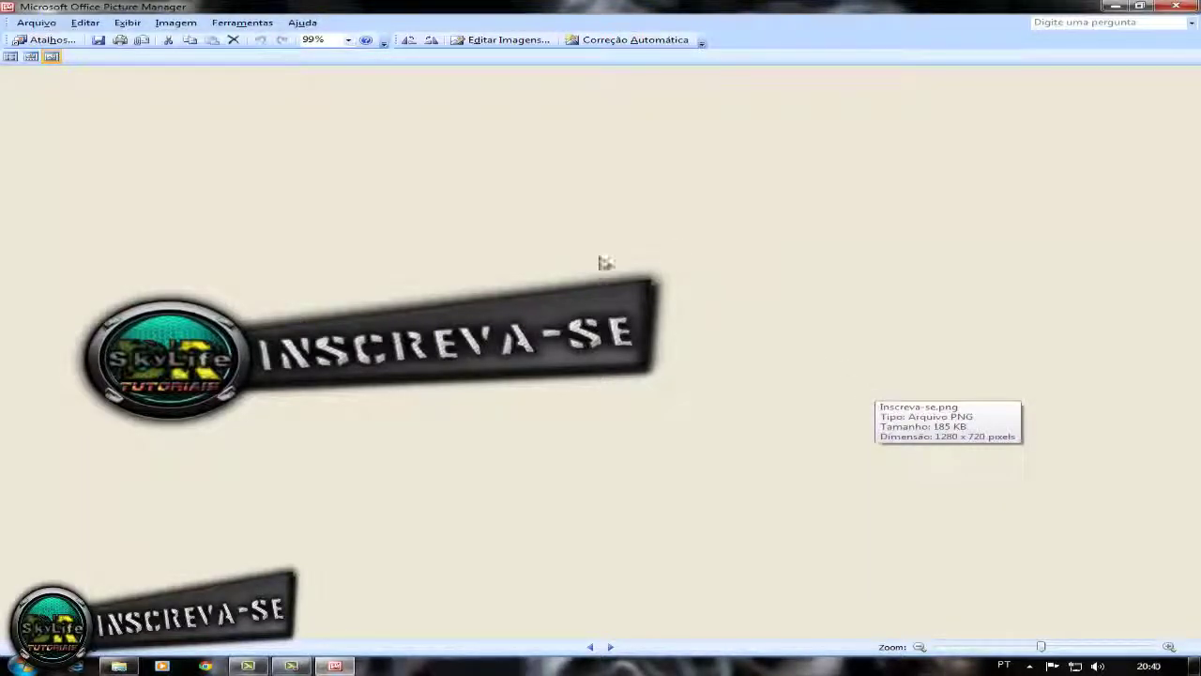
- Crop the image around the banner, cutting 67 pixels off the left, 560 off the right, 227 off the top and 223 off the bottom
left_click(512, 41)
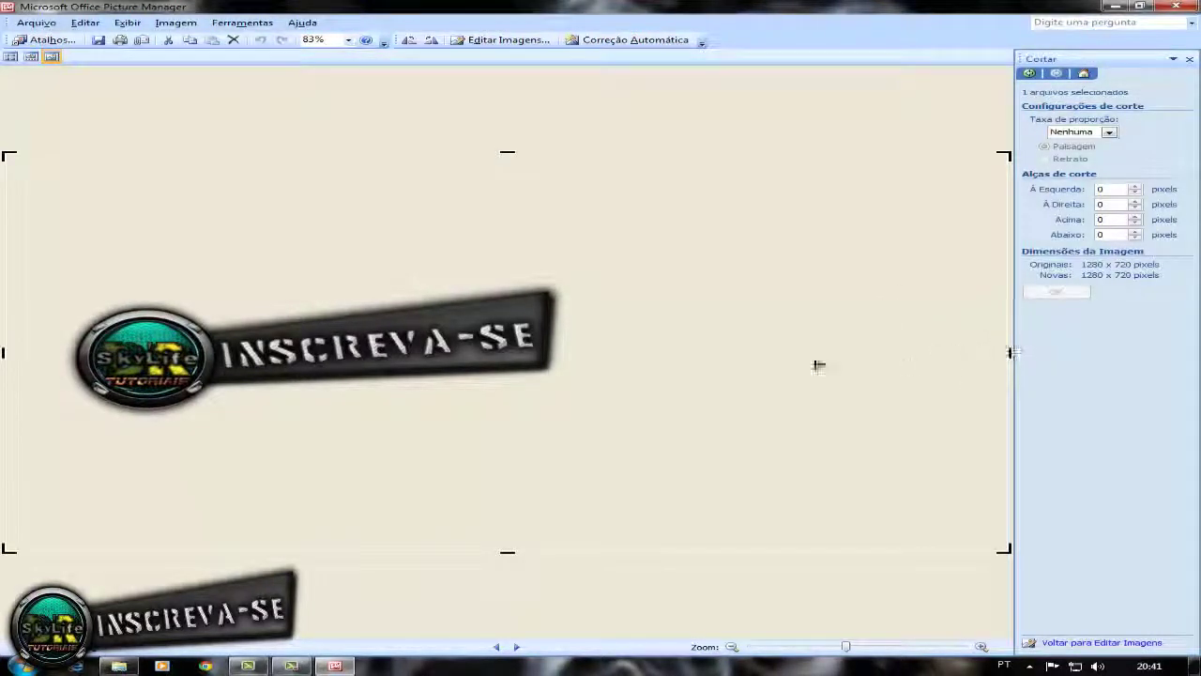
left_click_drag(818, 365, 568, 368)
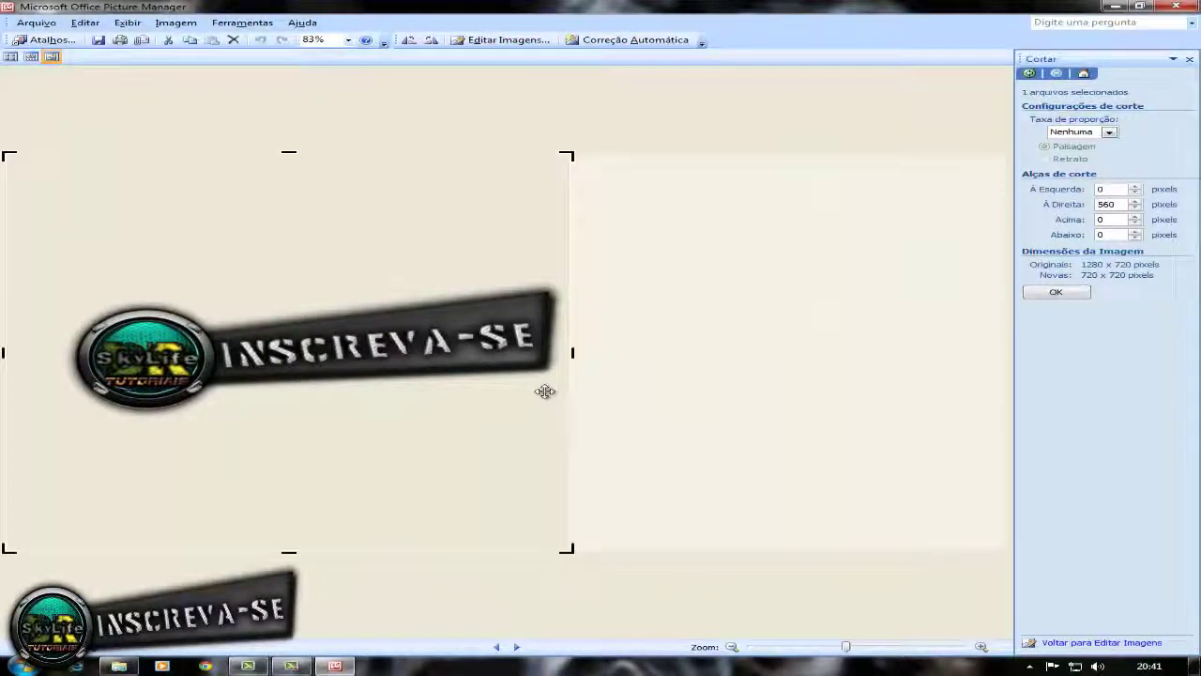
left_click_drag(293, 152, 294, 276)
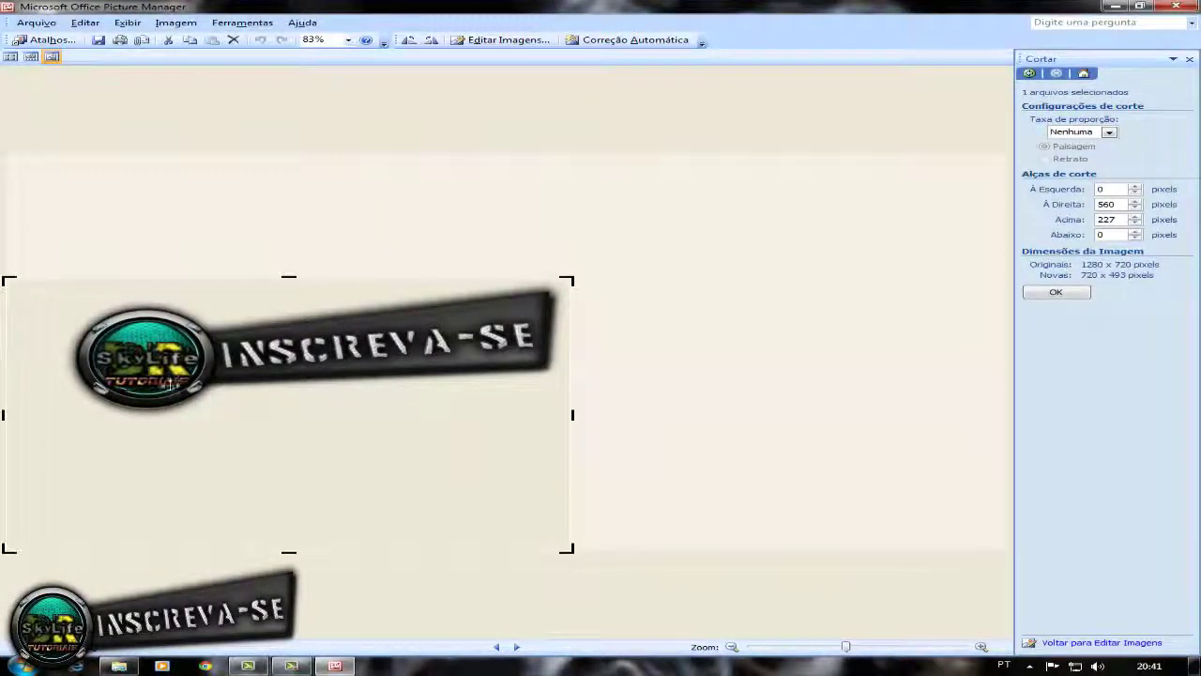
left_click_drag(3, 414, 55, 414)
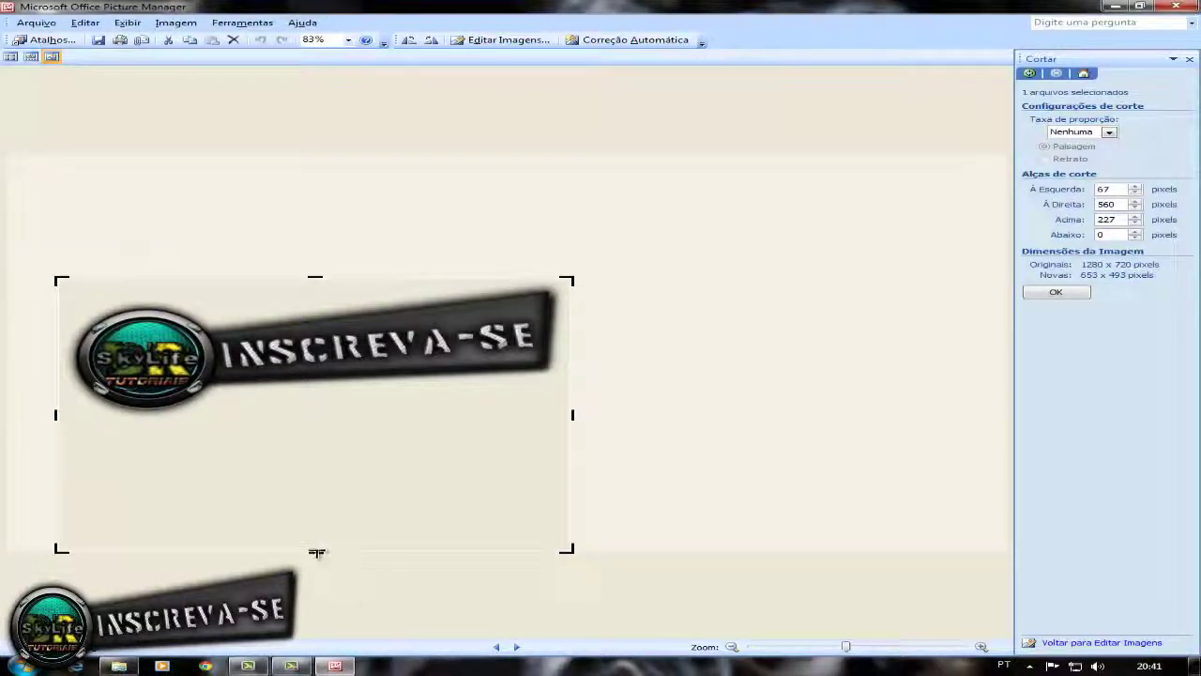
left_click_drag(316, 554, 335, 426)
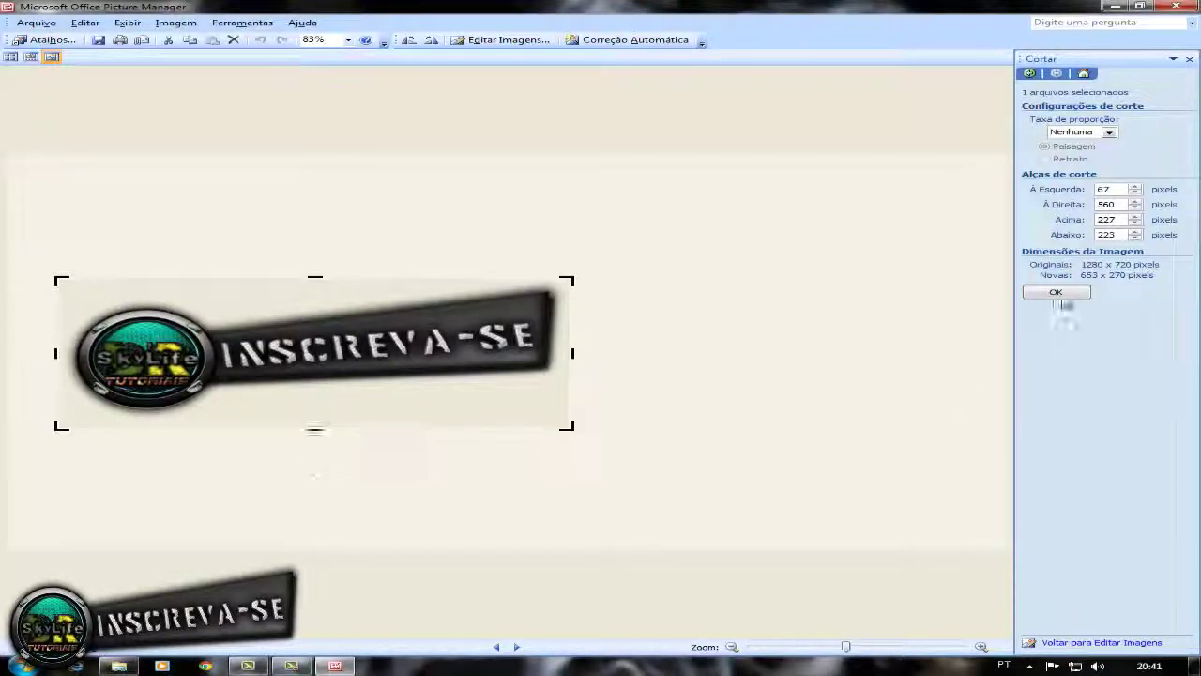
left_click(1056, 293)
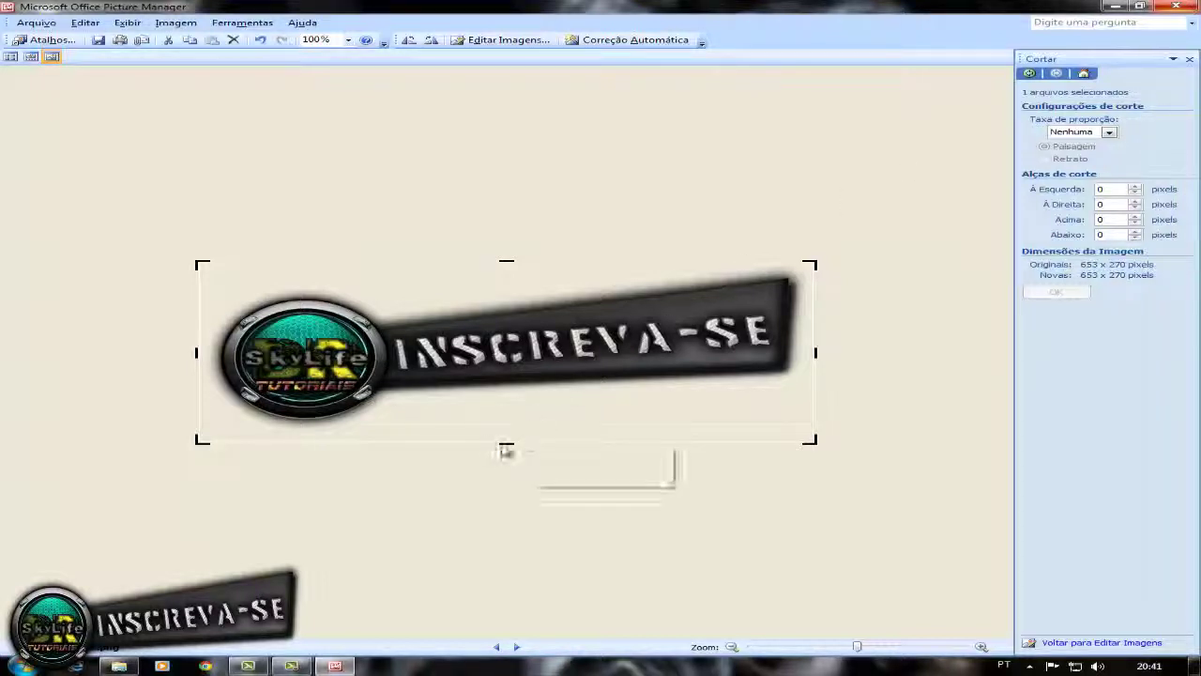
- Crop a further 11 pixels off the image's bottom edge, then close the image and save the changes
left_click_drag(507, 444, 507, 439)
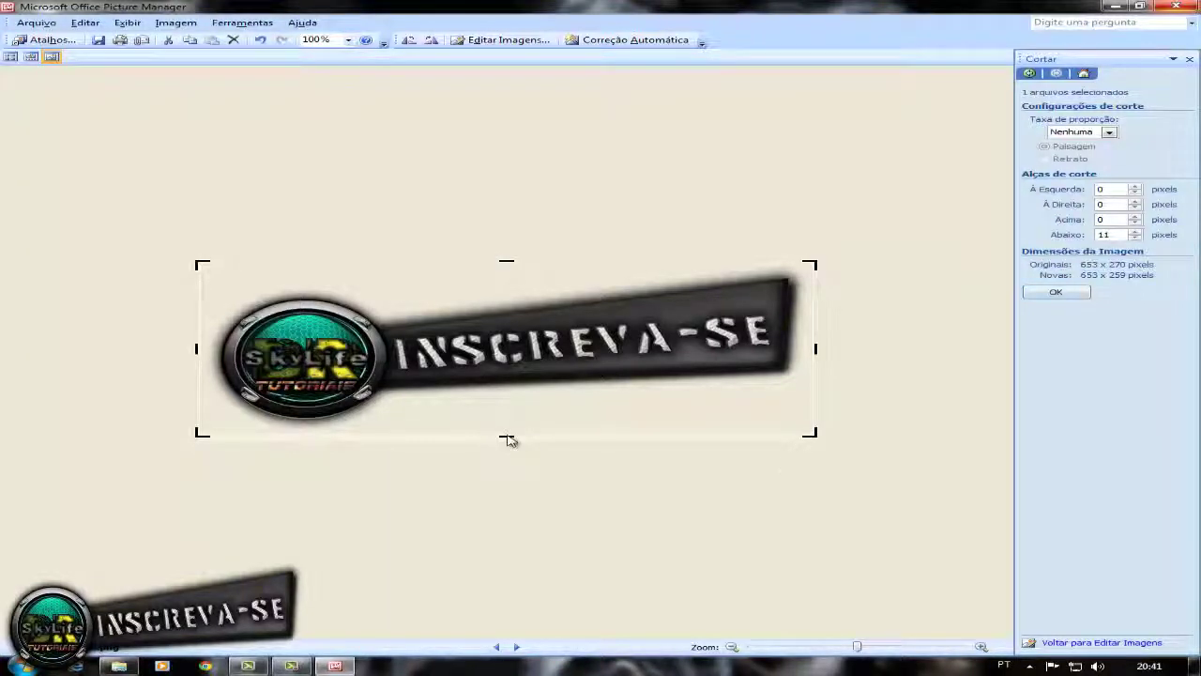
key("Return")
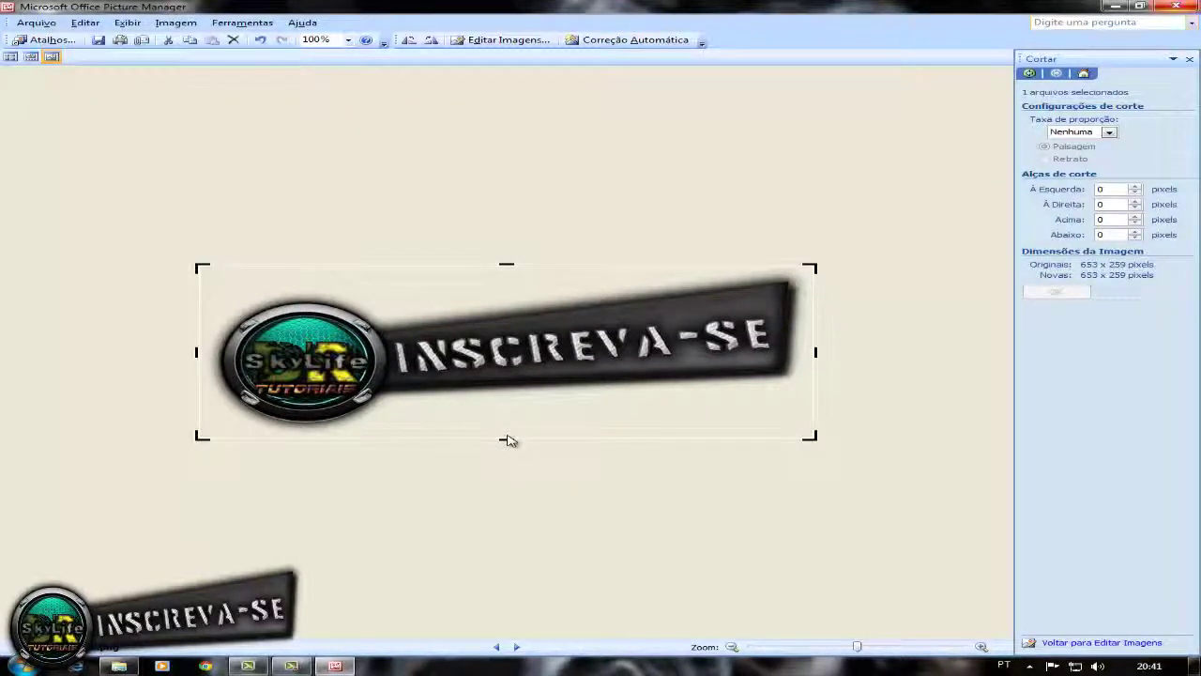
key("alt+F4")
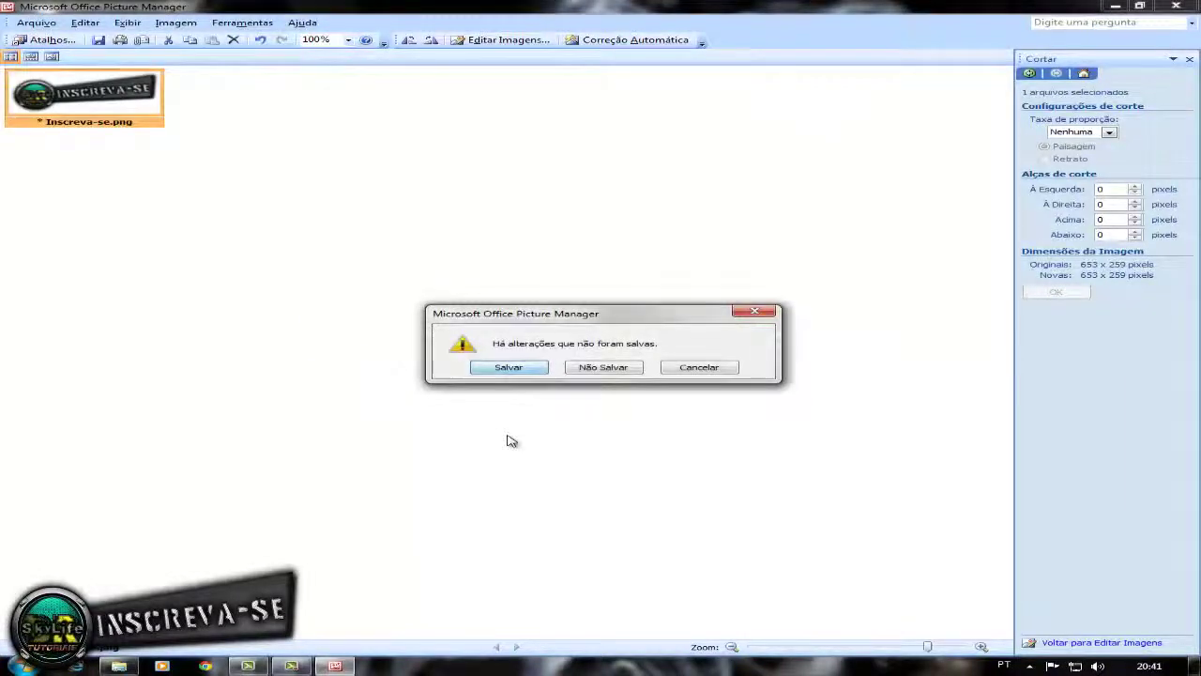
key("Return")
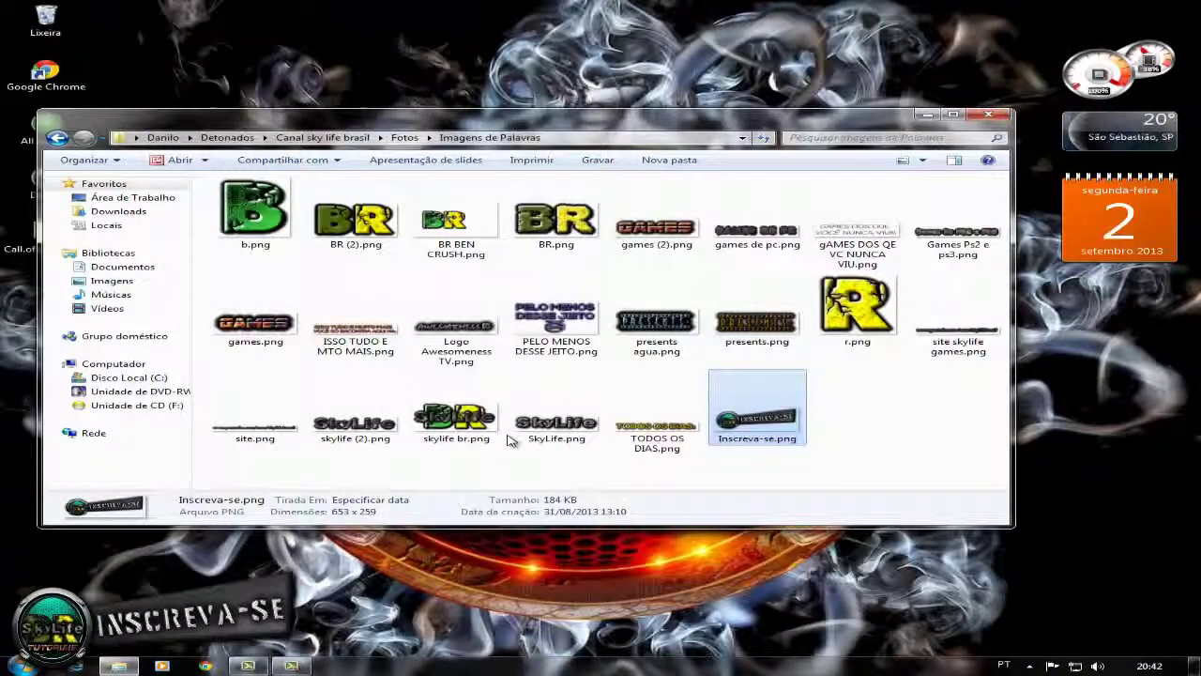
- Close the Imagens de Palavras folder and switch to Camtasia Studio
left_click(506, 441)
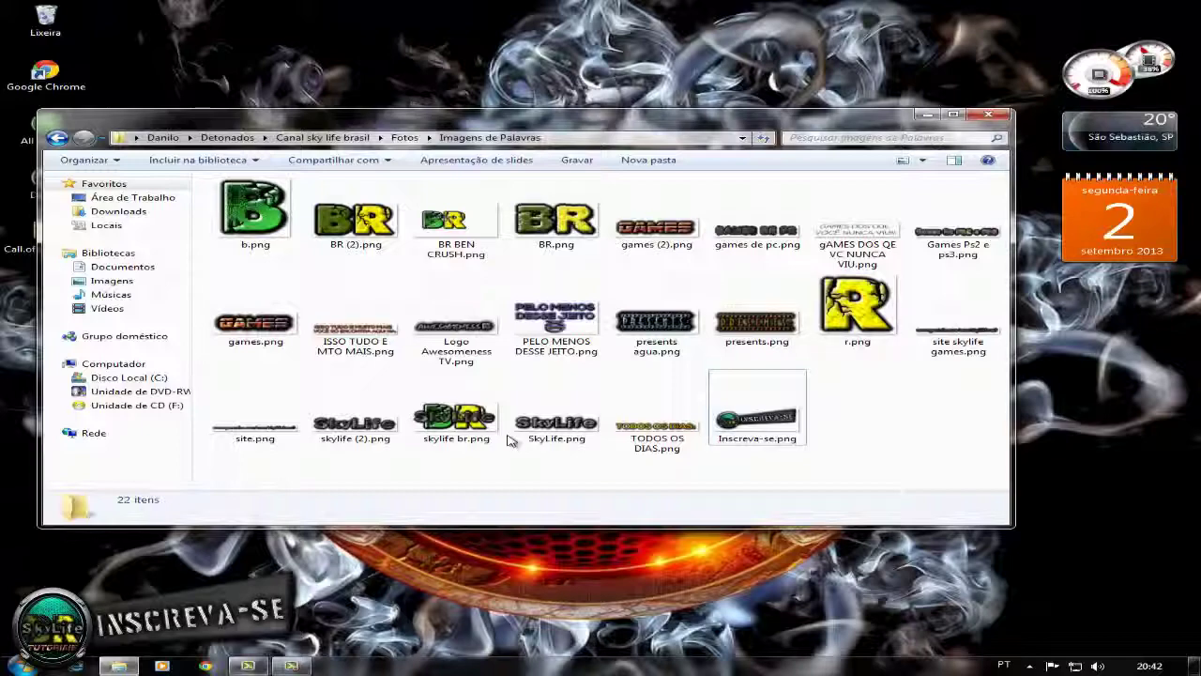
key("alt+F4")
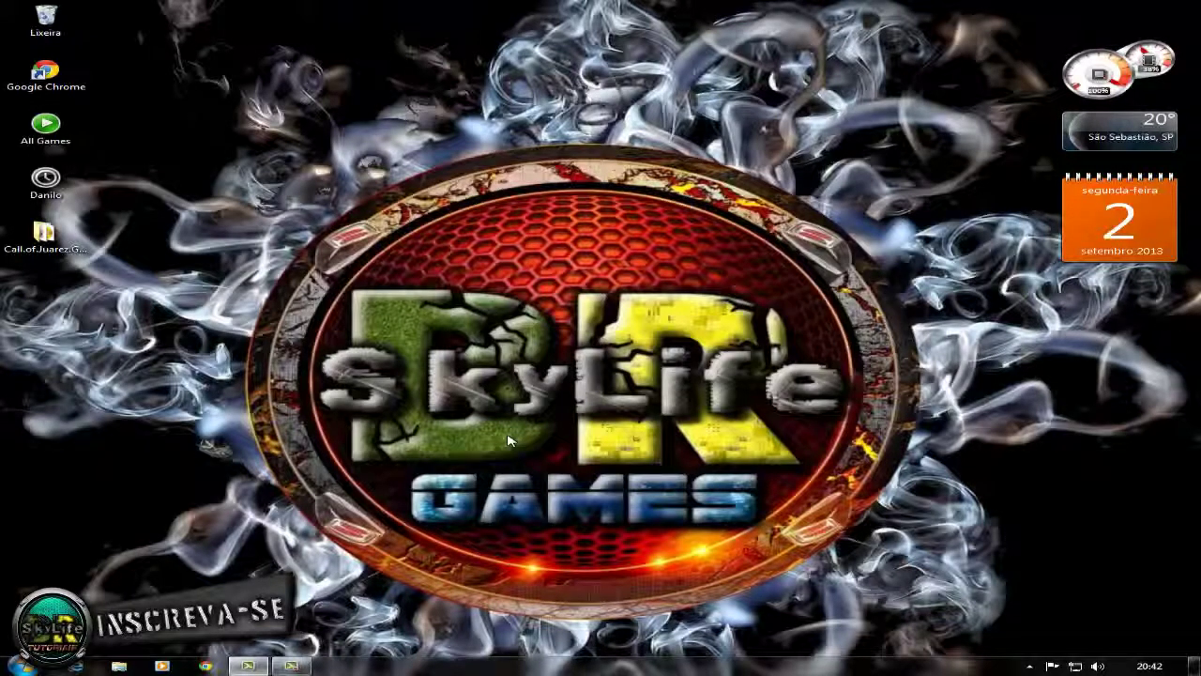
key("alt+Tab")
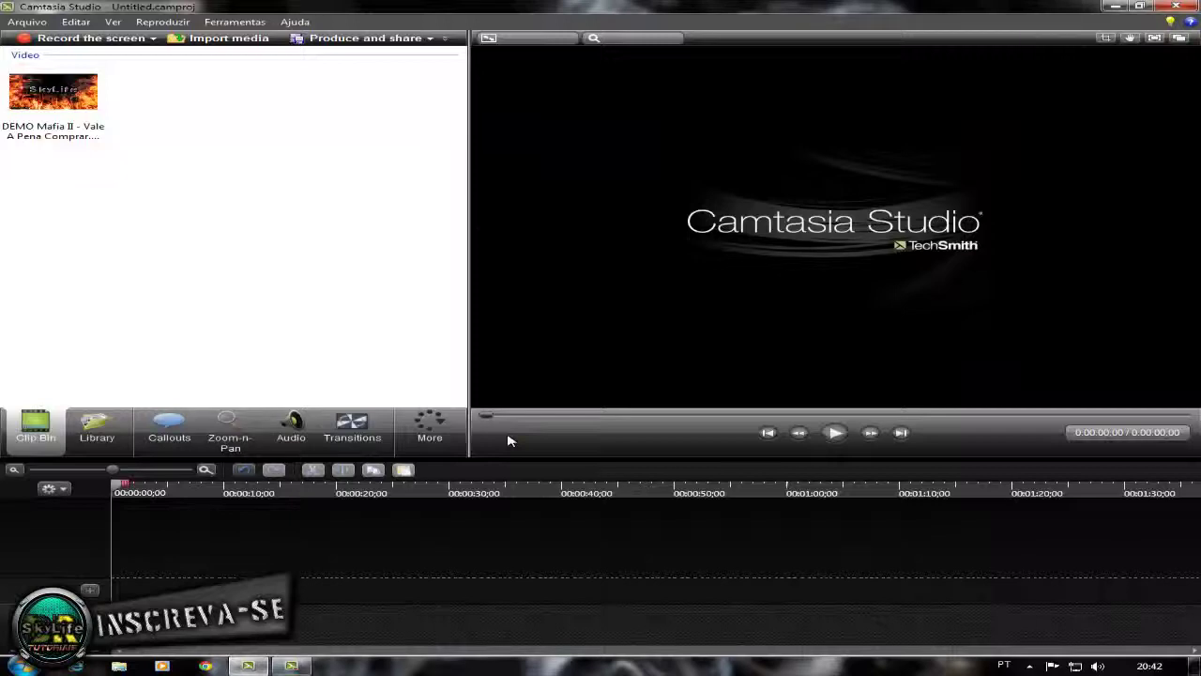
mouse_move(424, 7)
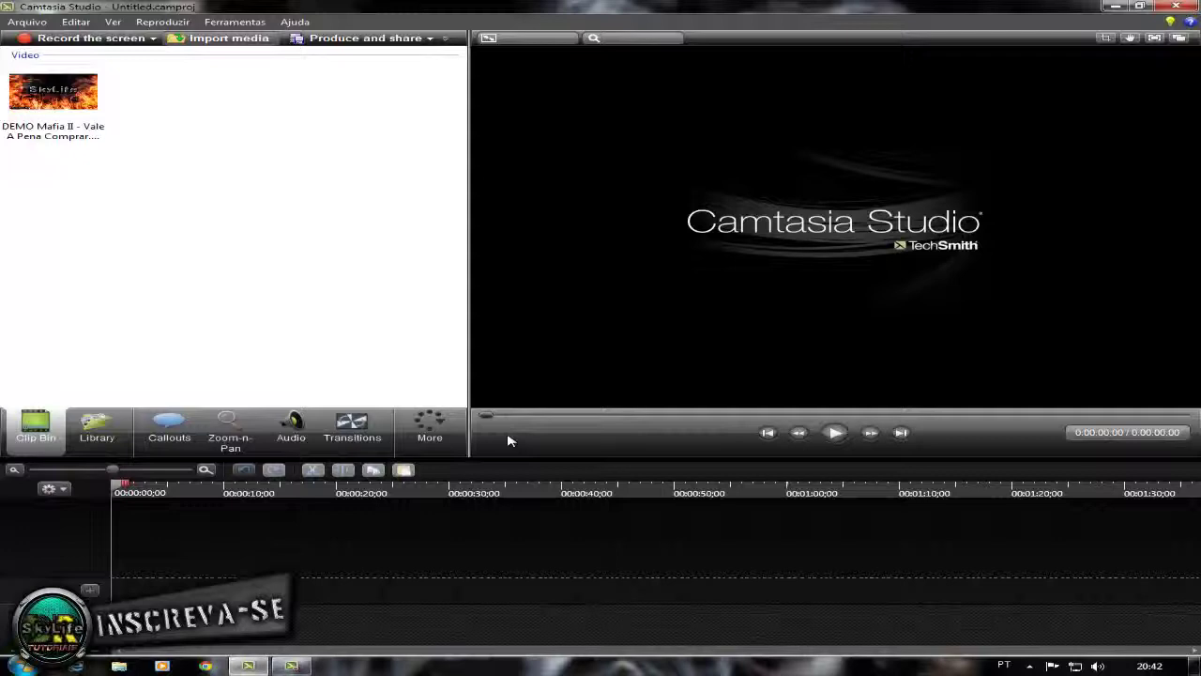
- Import Inscreva-se.png into the project from Detonados > Canal sky life brasil > Fotos > Imagens de Palavras
key("ctrl+i")
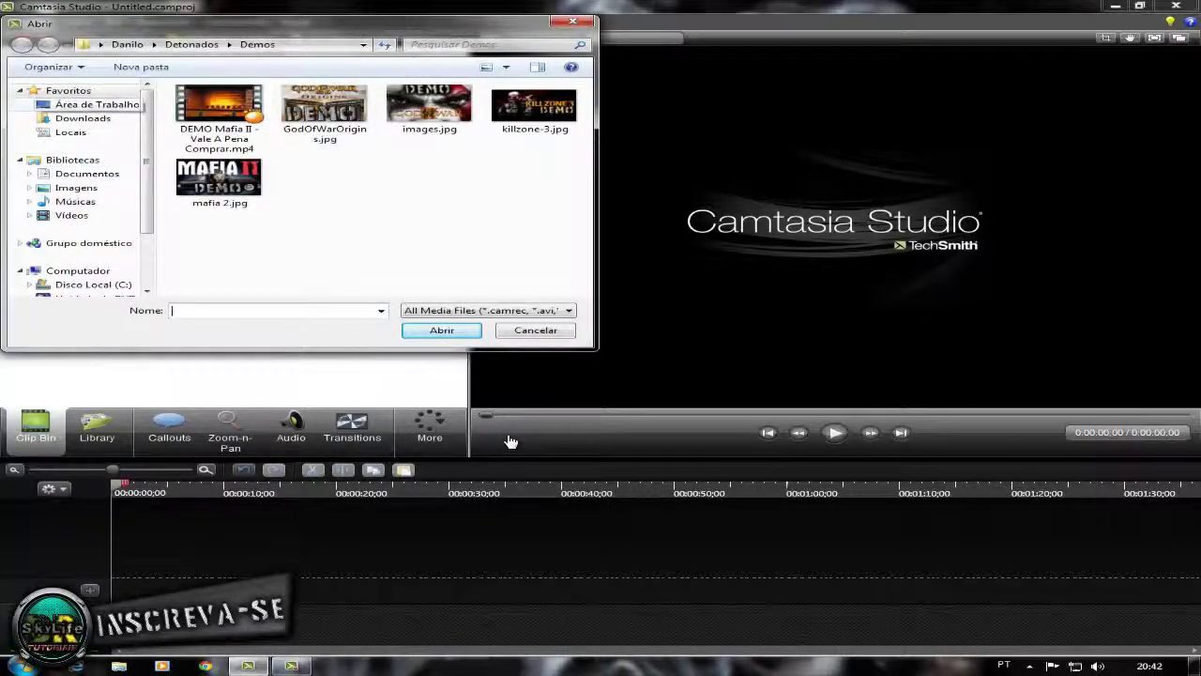
left_click(96, 104)
scroll(281, 277, "down", 2)
double_click(287, 278)
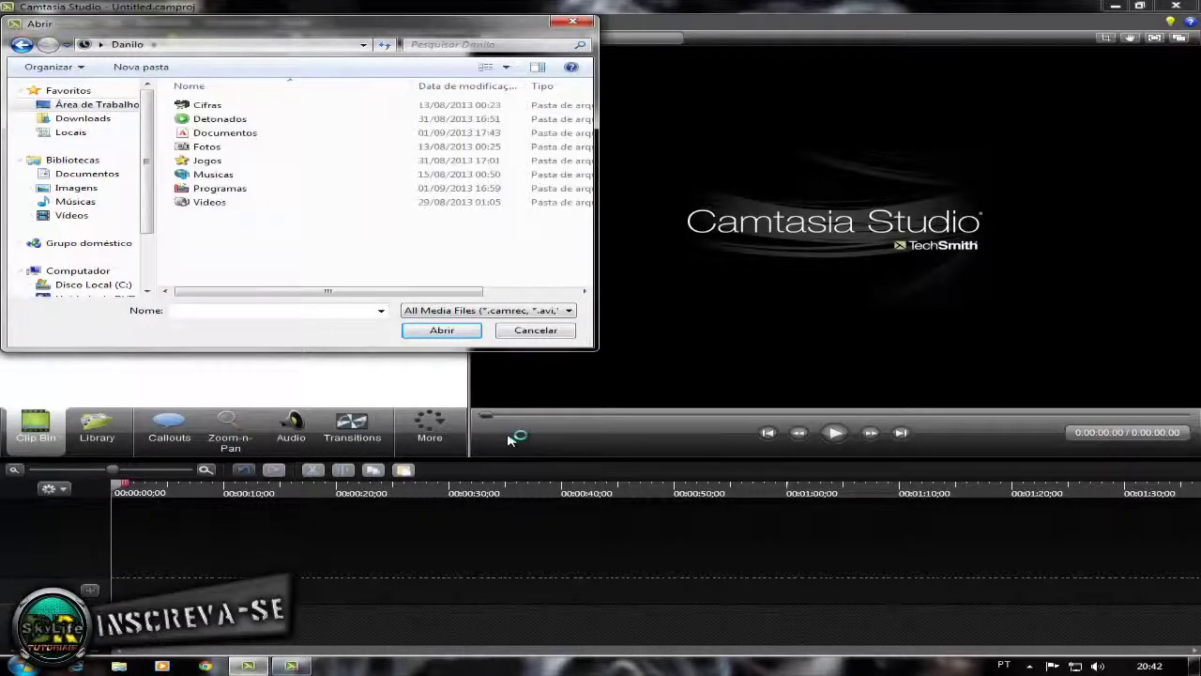
key("Down")
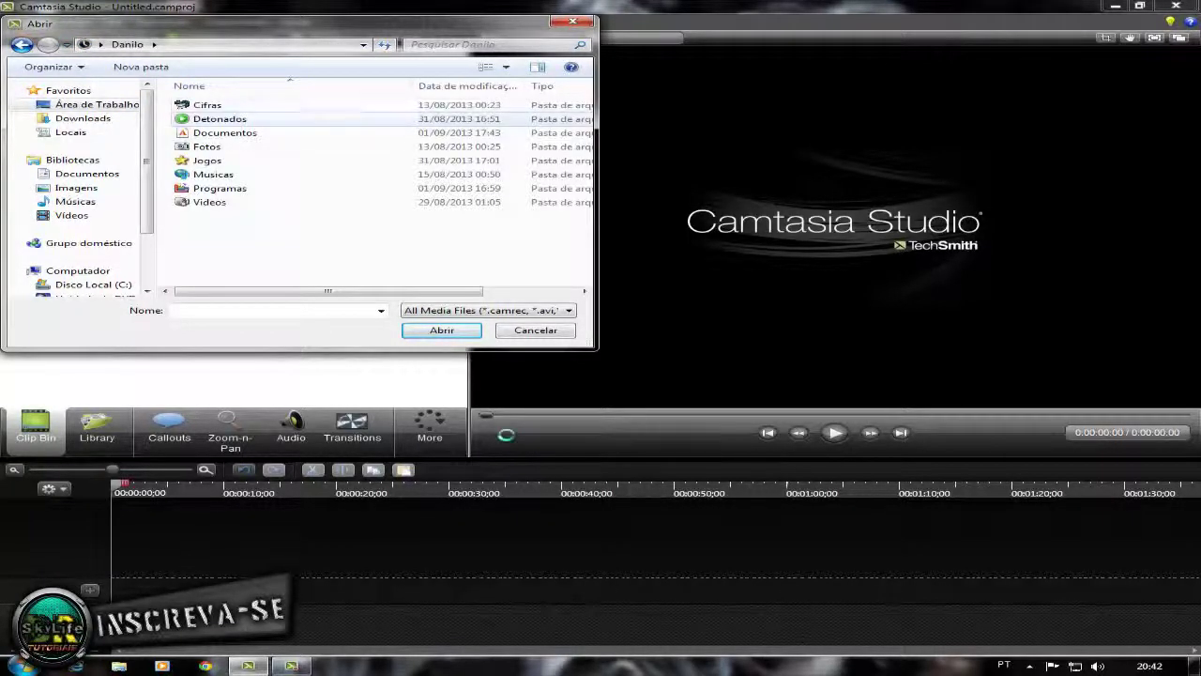
key("Return")
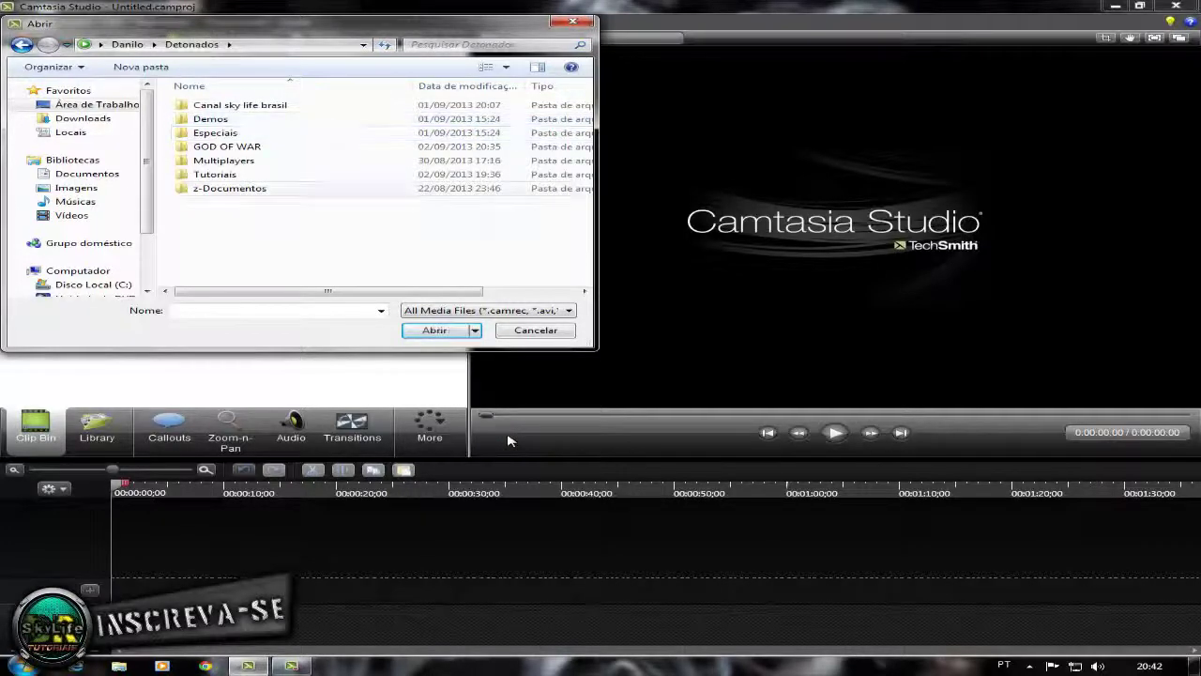
key("Up")
key("Return")
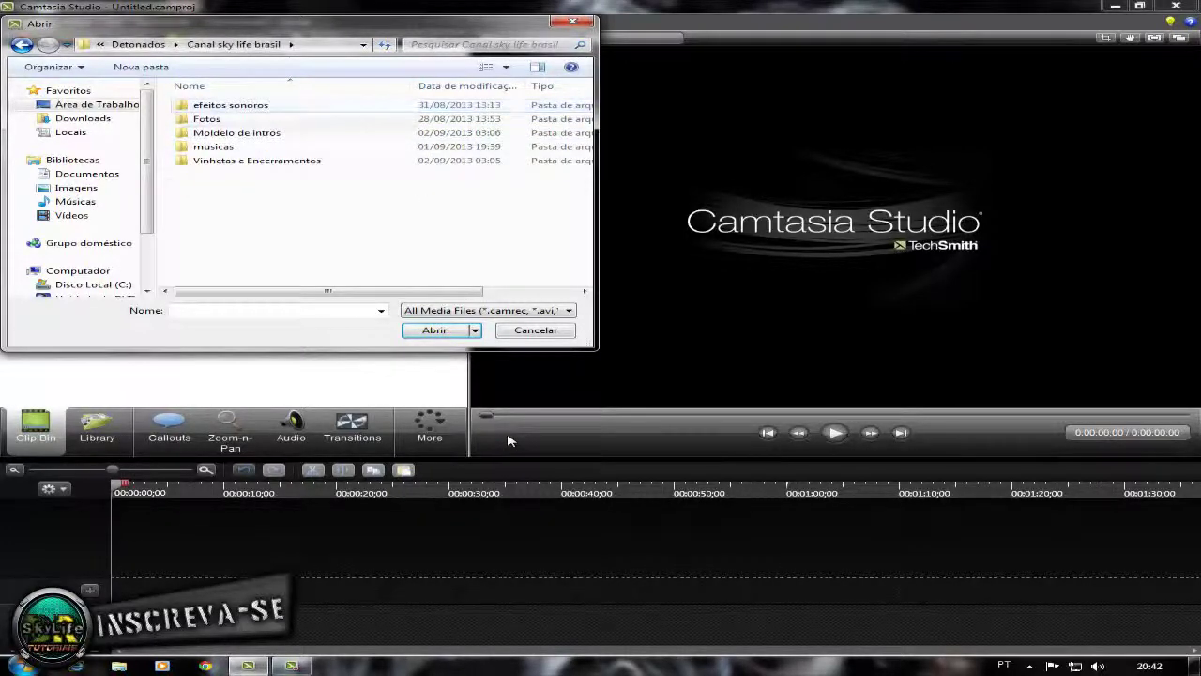
key("Return")
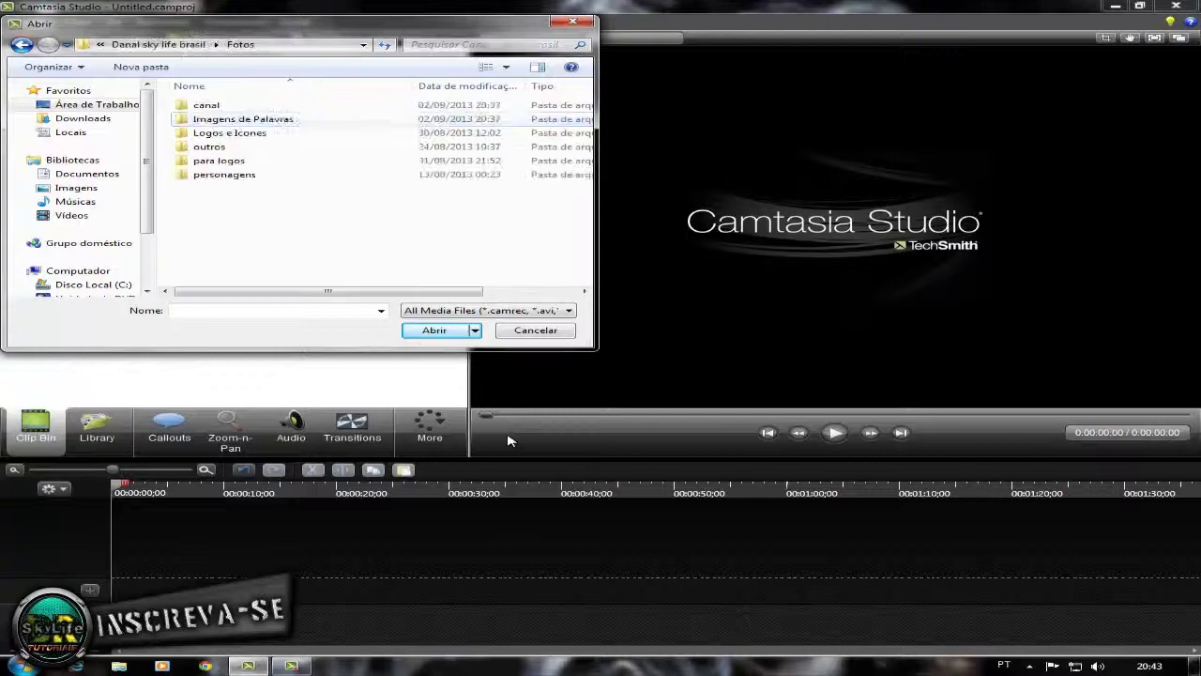
key("Return")
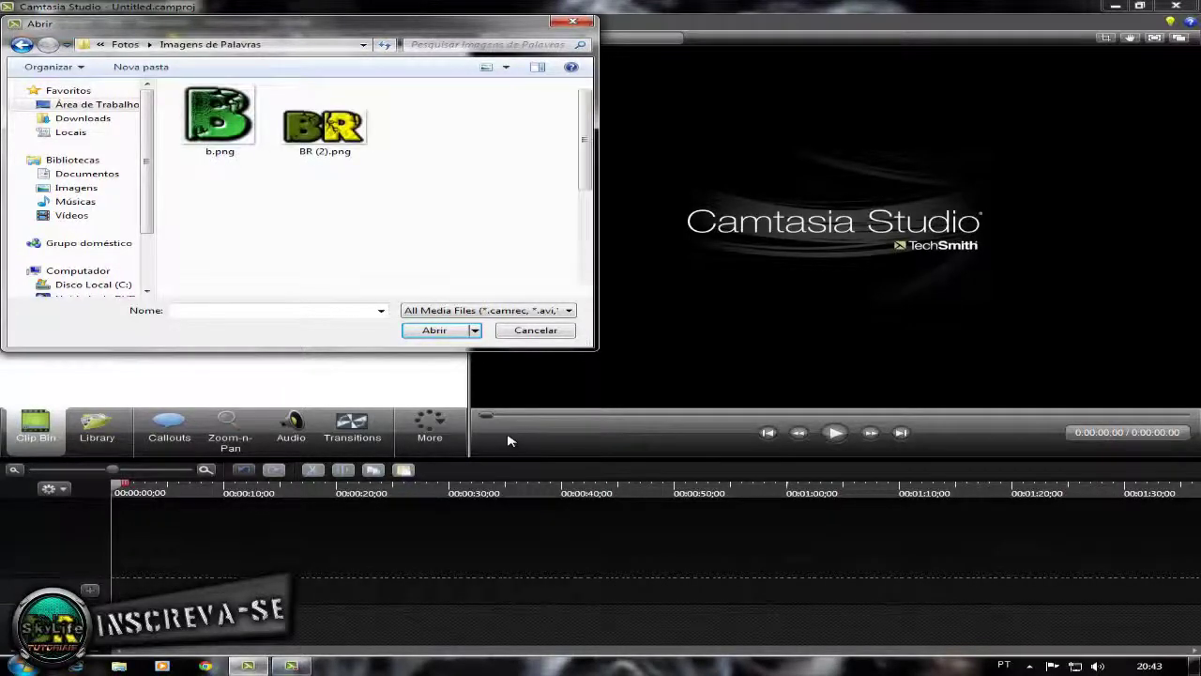
scroll(508, 440, "down", 3)
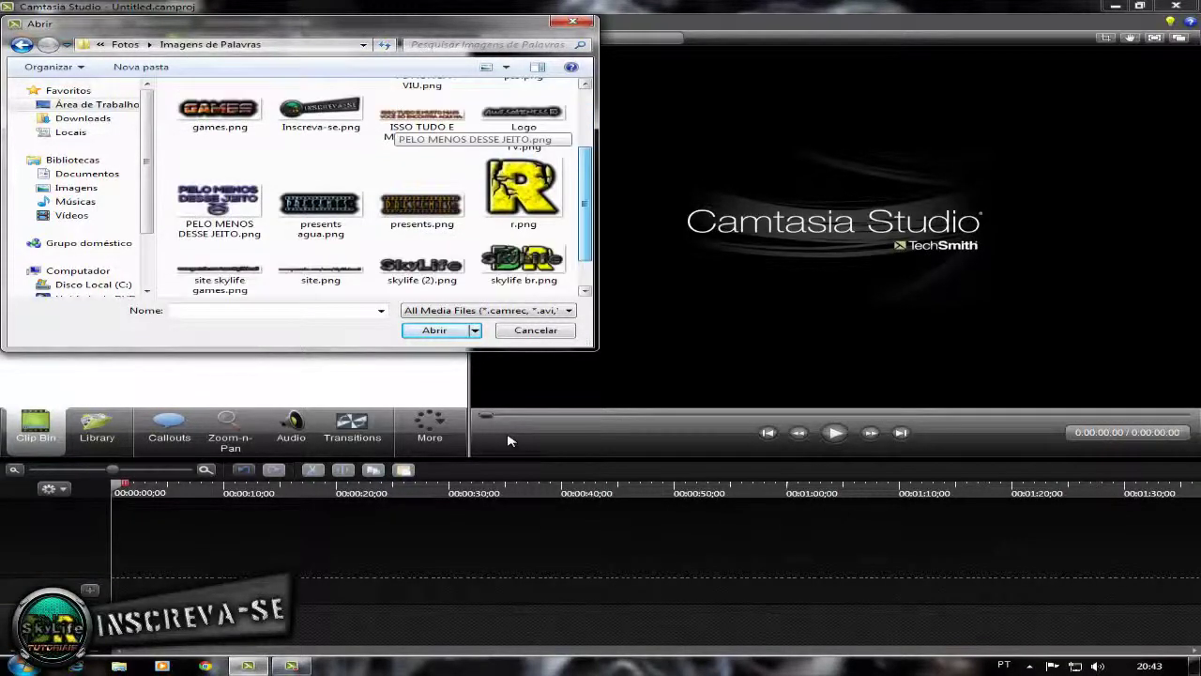
key("i")
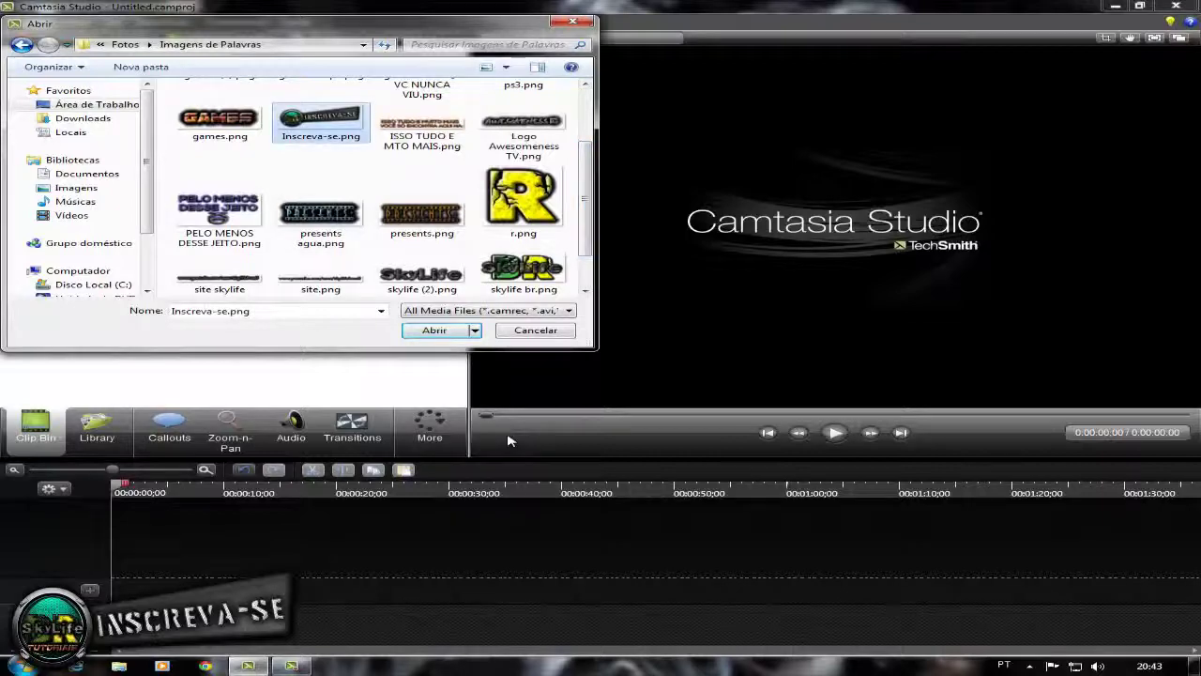
key("Return")
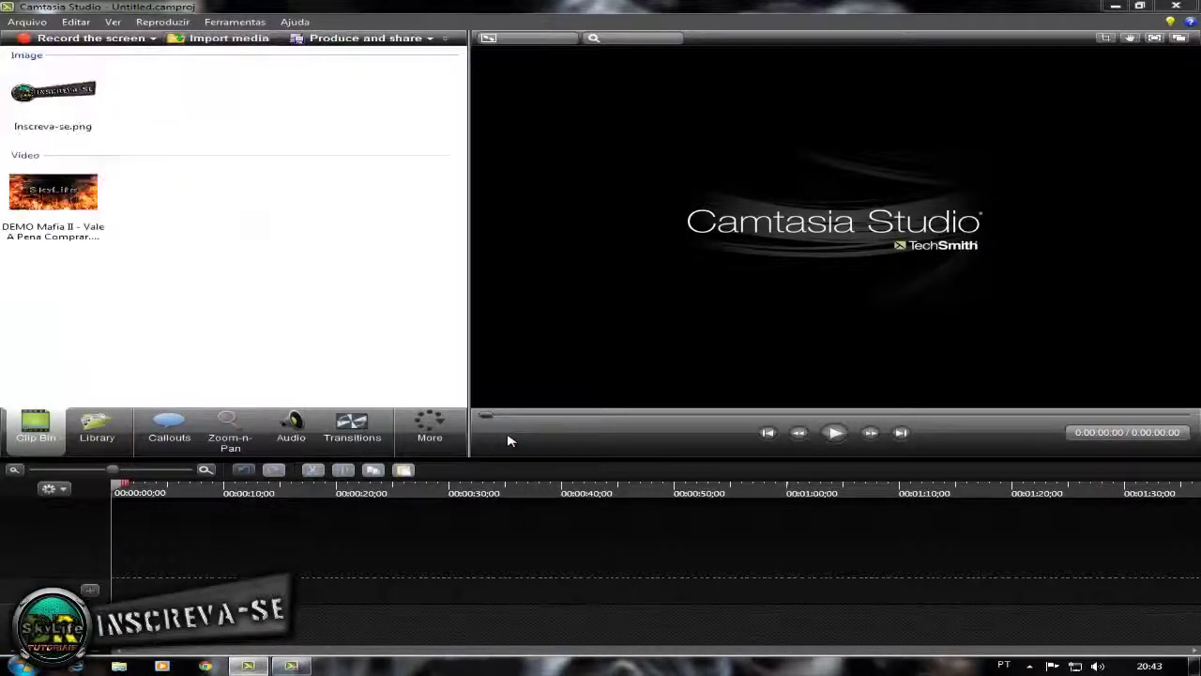
- Add the DEMO Mafia II video to the timeline and accept 1280 x 720 editing dimensions with the aspect ratio kept
left_click_drag(235, 195, 263, 237)
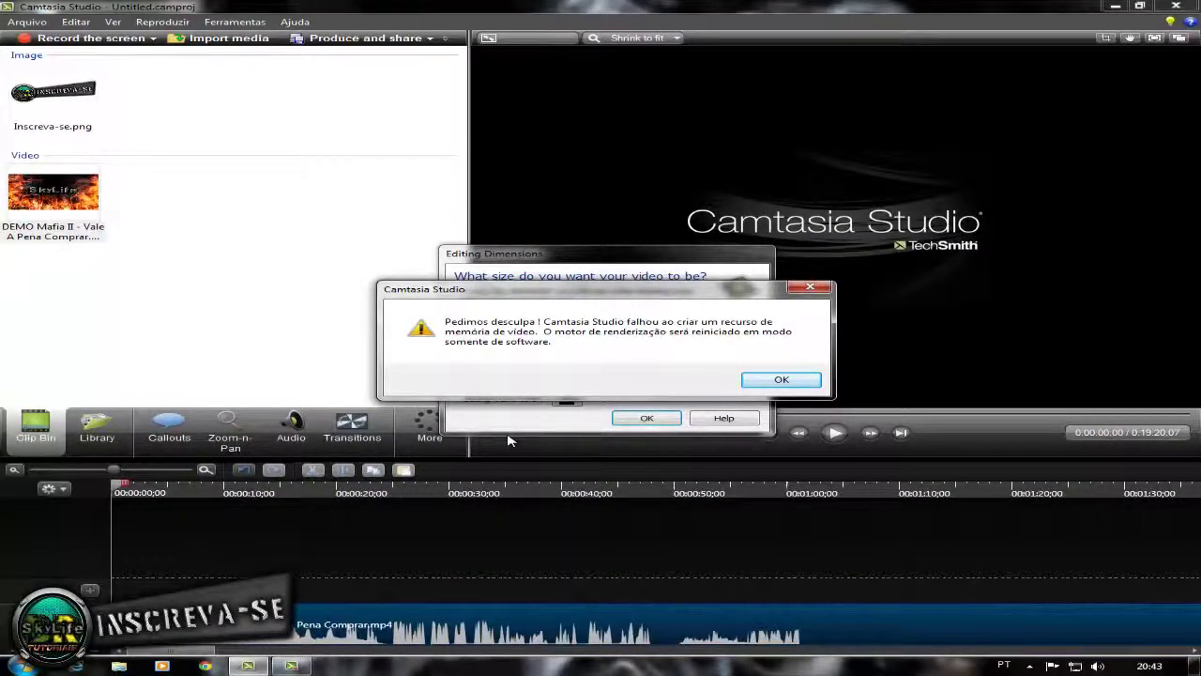
key("Return")
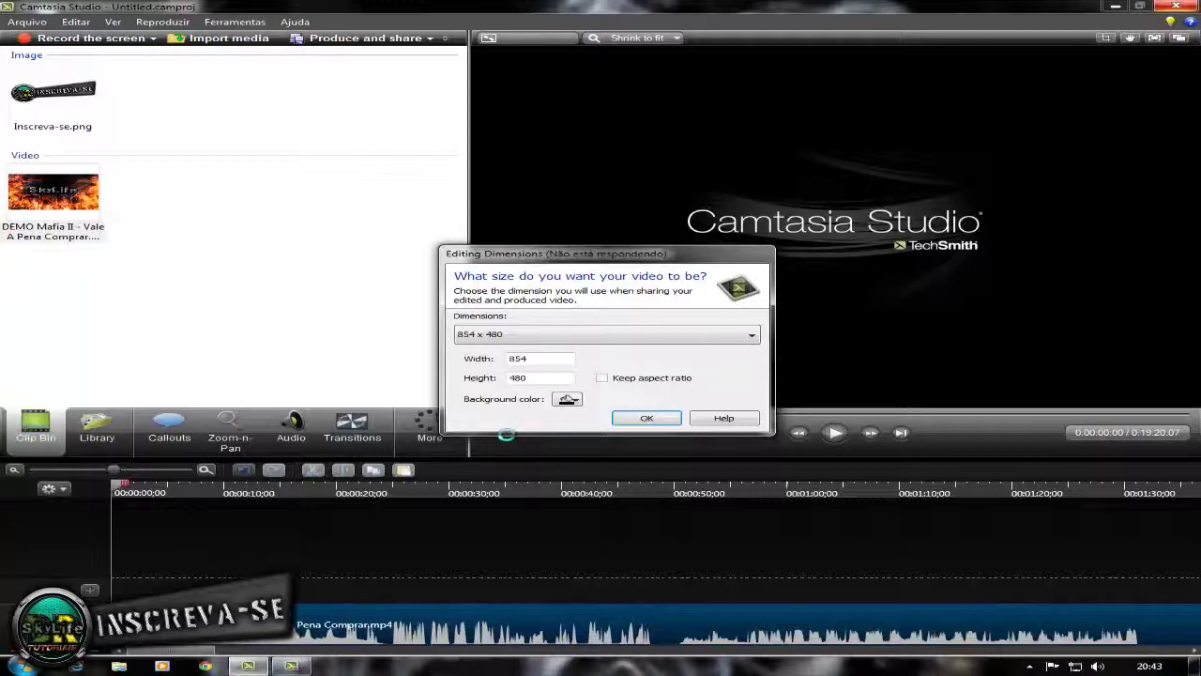
left_click(511, 440)
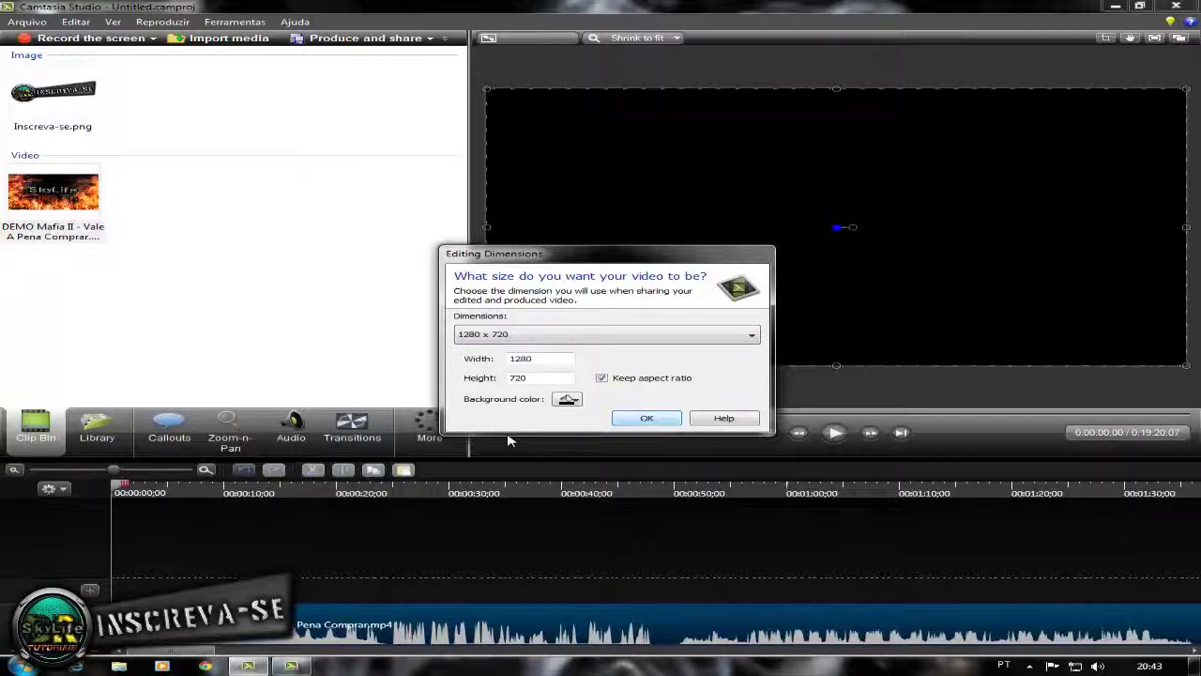
key("Return")
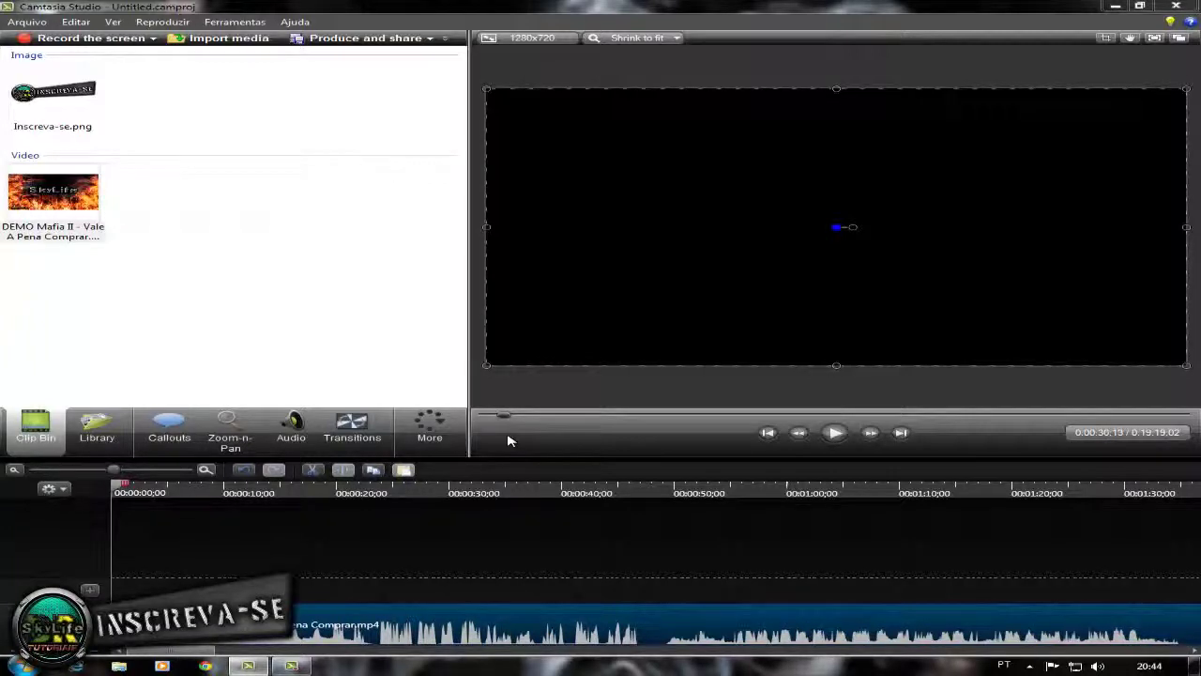
- Place the playhead at 00:00:29;25 on the timeline and briefly play the video to check that position
left_click_drag(508, 440, 508, 440)
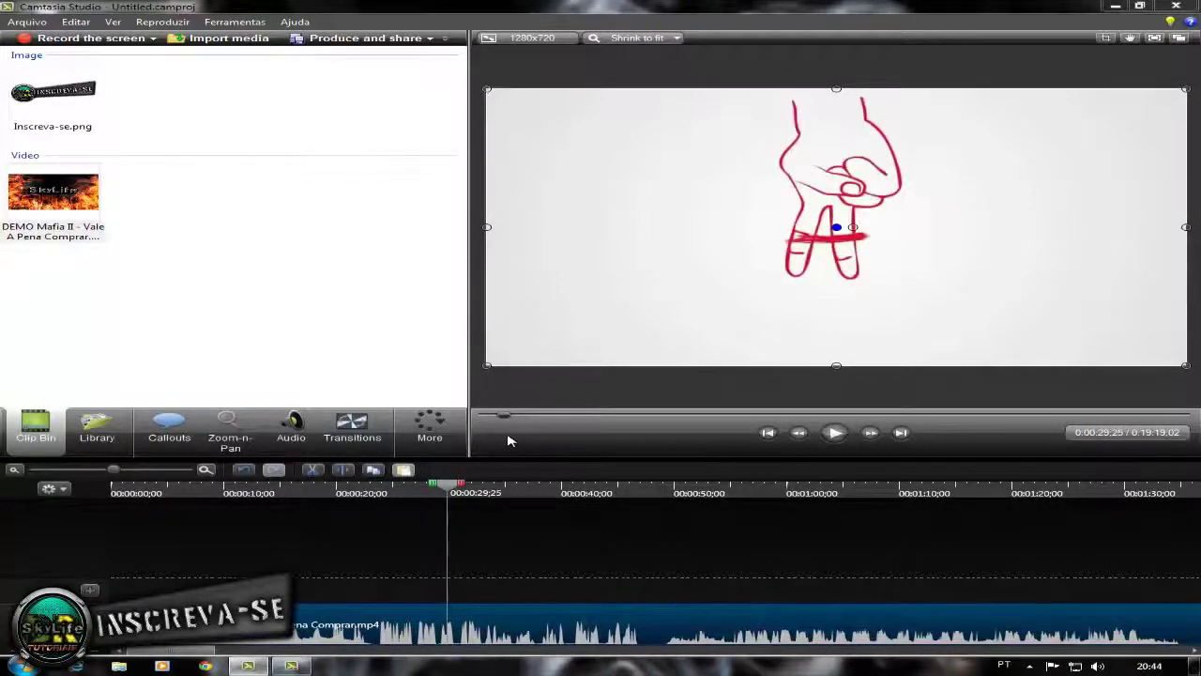
key("space")
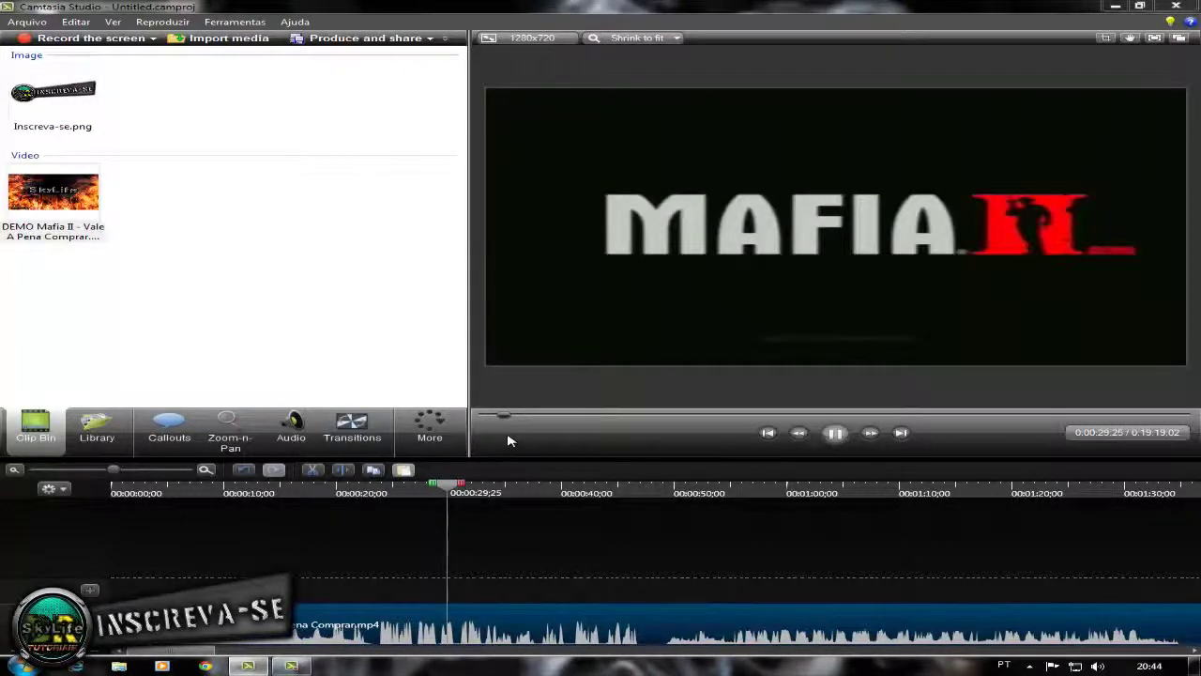
key("space")
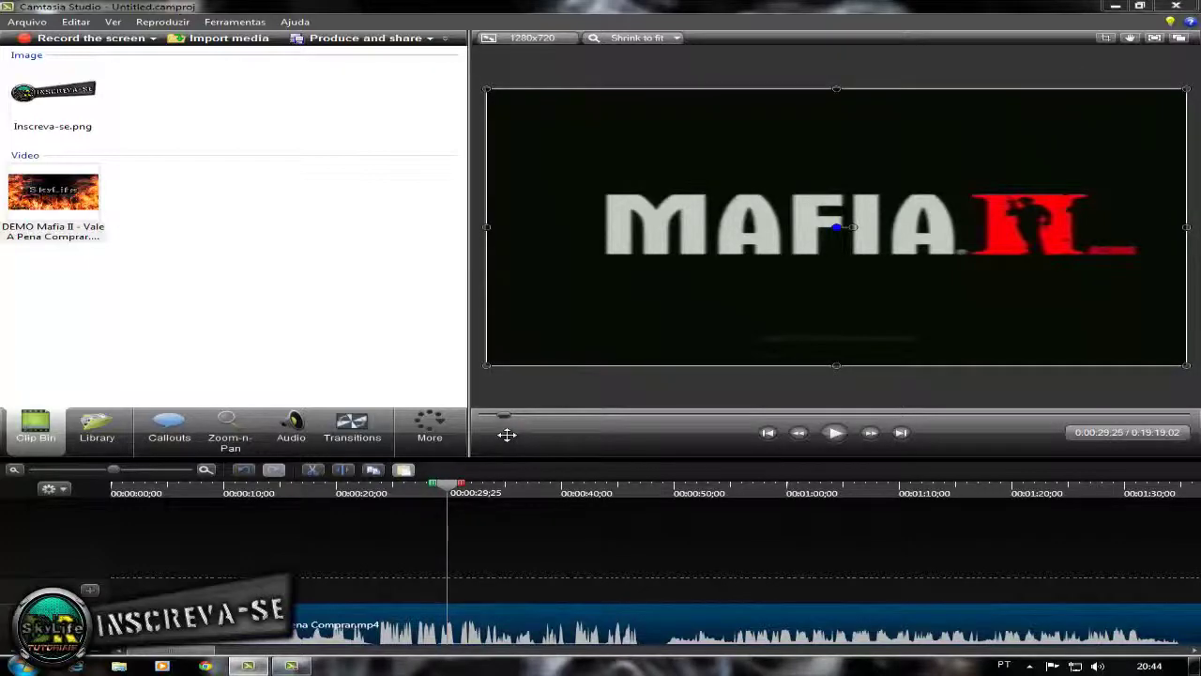
left_click_drag(53, 94, 507, 435)
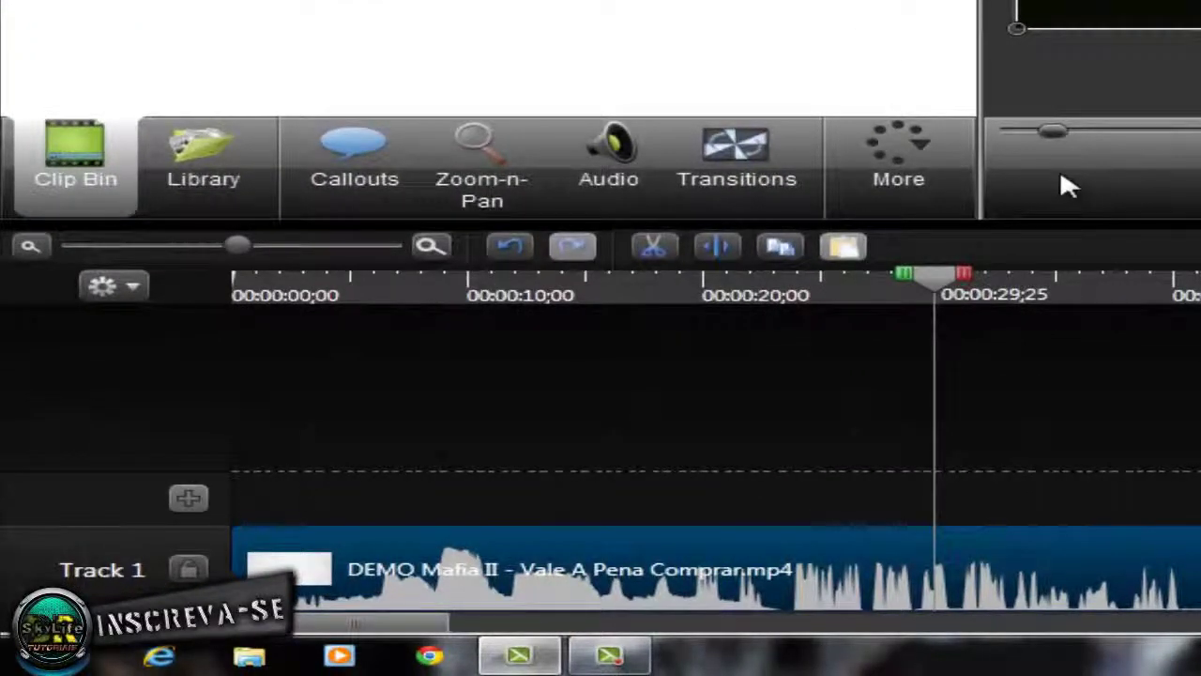
- Add a second track above the video and place Inscreva-se.png on it, starting at 00:00:29;25
left_click(188, 498)
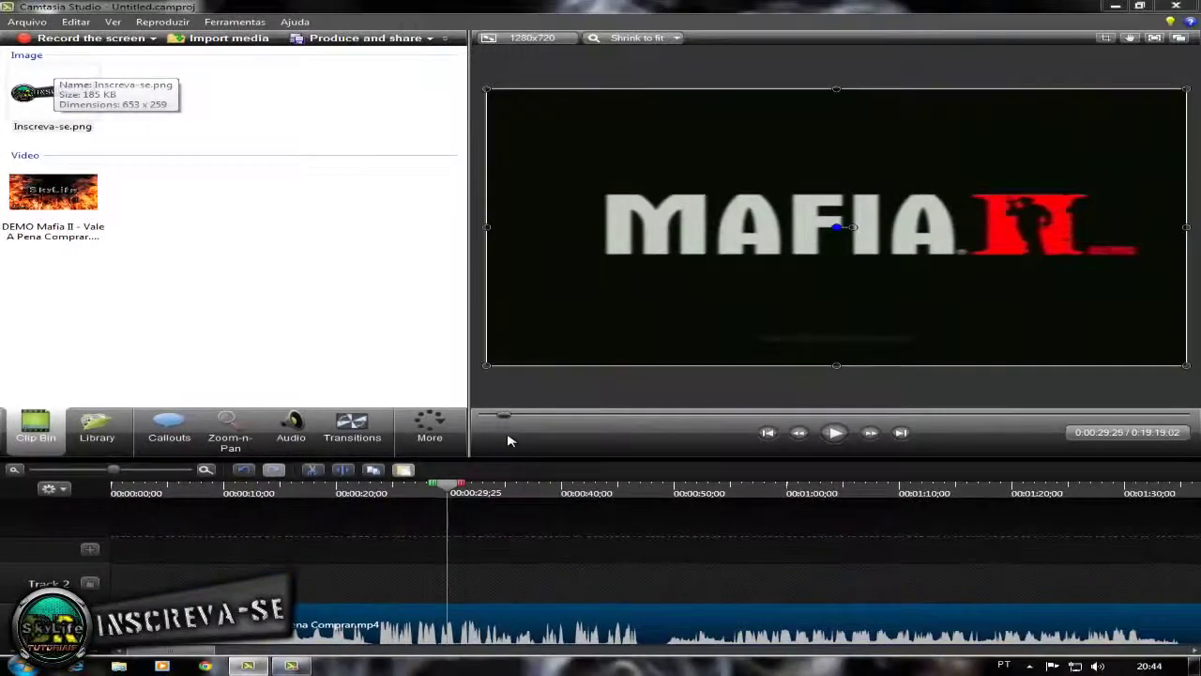
left_click_drag(52, 91, 507, 440)
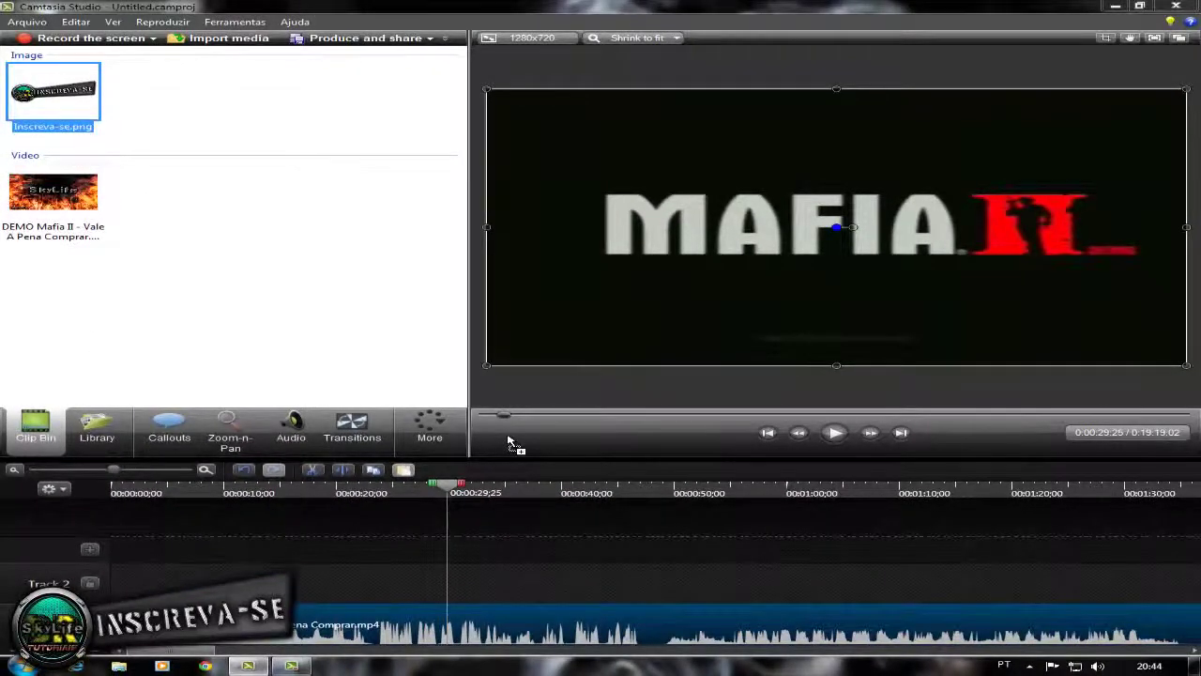
left_click_drag(508, 441, 501, 583)
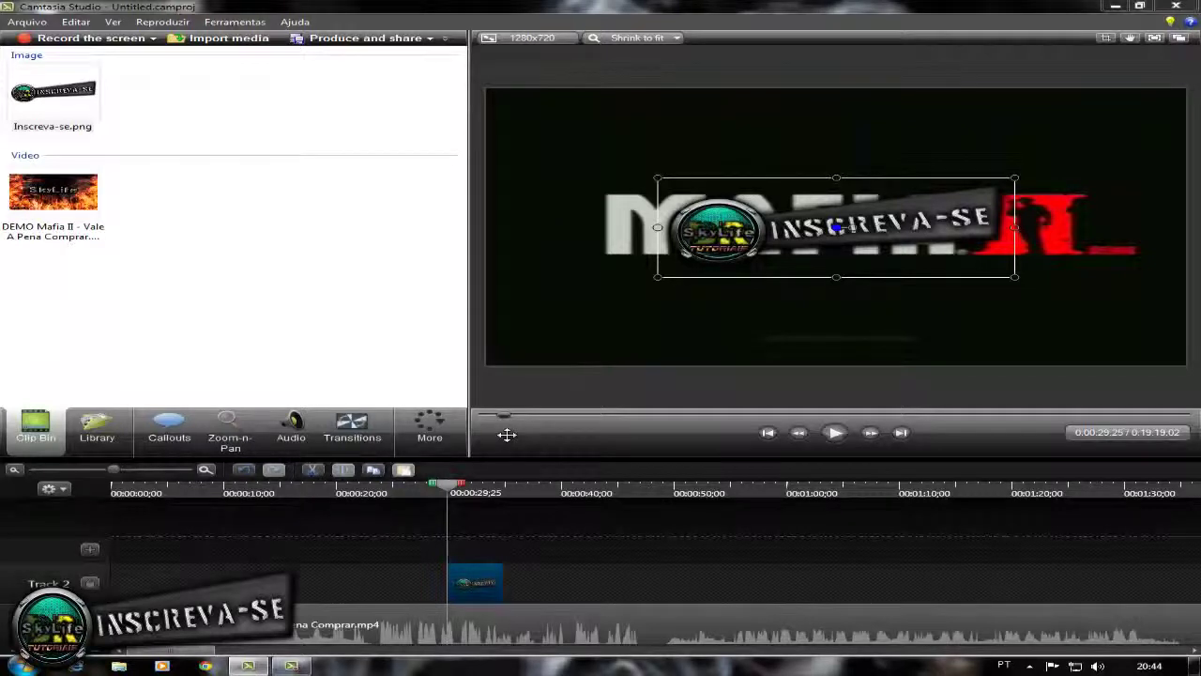
- Move the Inscreva-se banner to the lower-left corner of the video frame and shrink it to about a third of the frame width
mouse_move(836, 227)
left_mouse_down()
mouse_move(658, 312)
mouse_move(664, 321)
left_mouse_up()
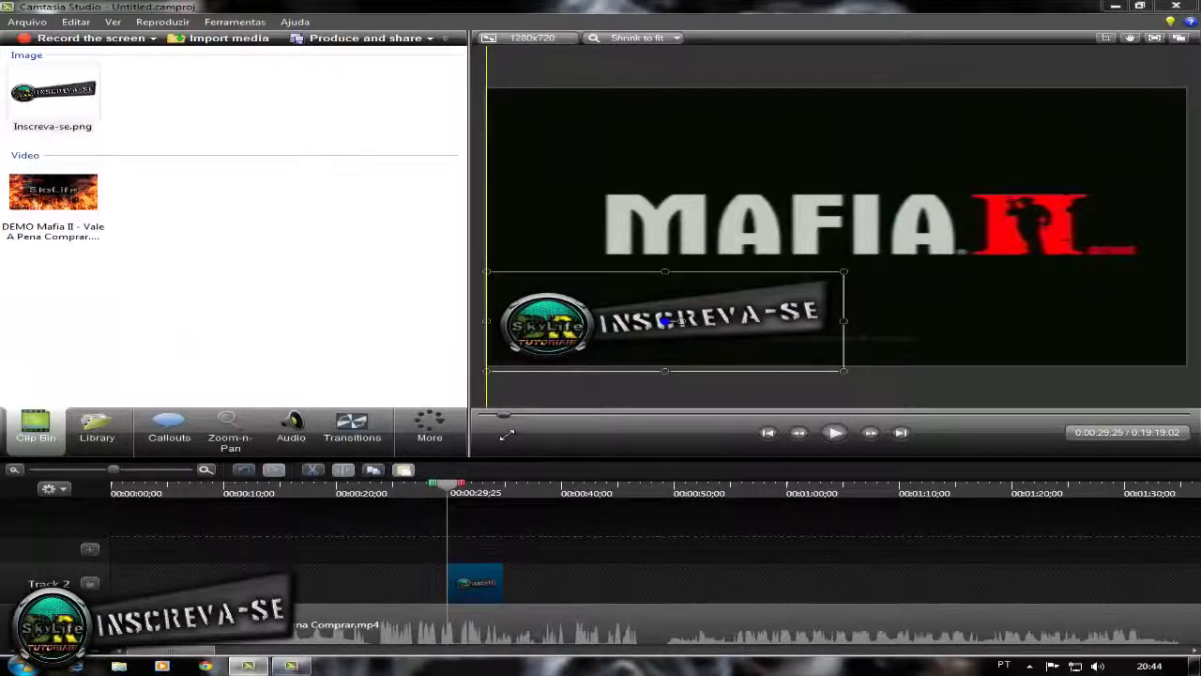
left_click_drag(844, 272, 727, 304)
left_click_drag(606, 337, 603, 332)
left_click_drag(507, 435, 506, 435)
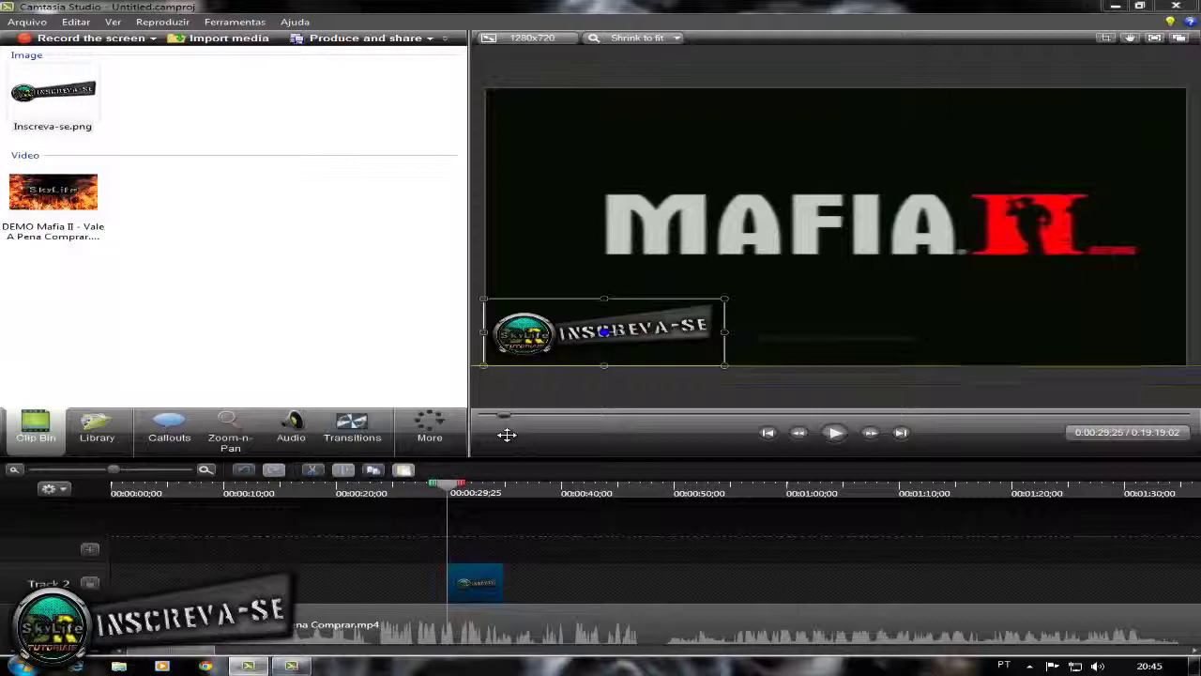
left_click(508, 440)
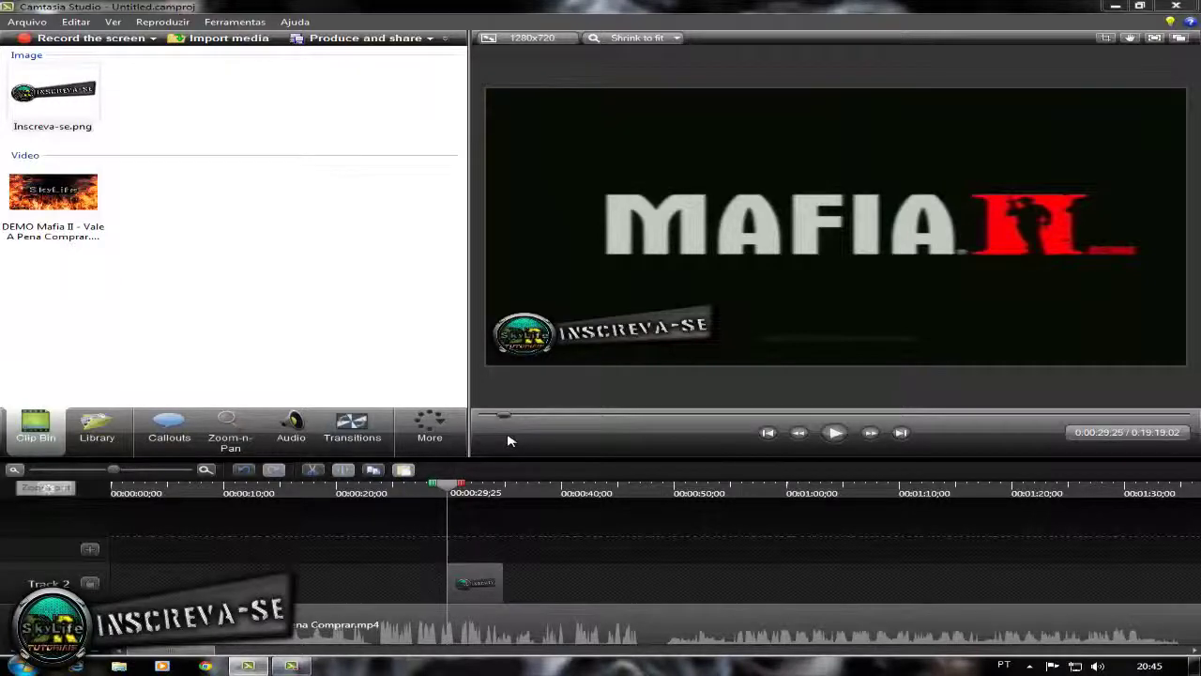
- Extend the Inscreva-se.png clip on Track 2 so that it ends just past 00:16:00;00
scroll(507, 440, "down", 3)
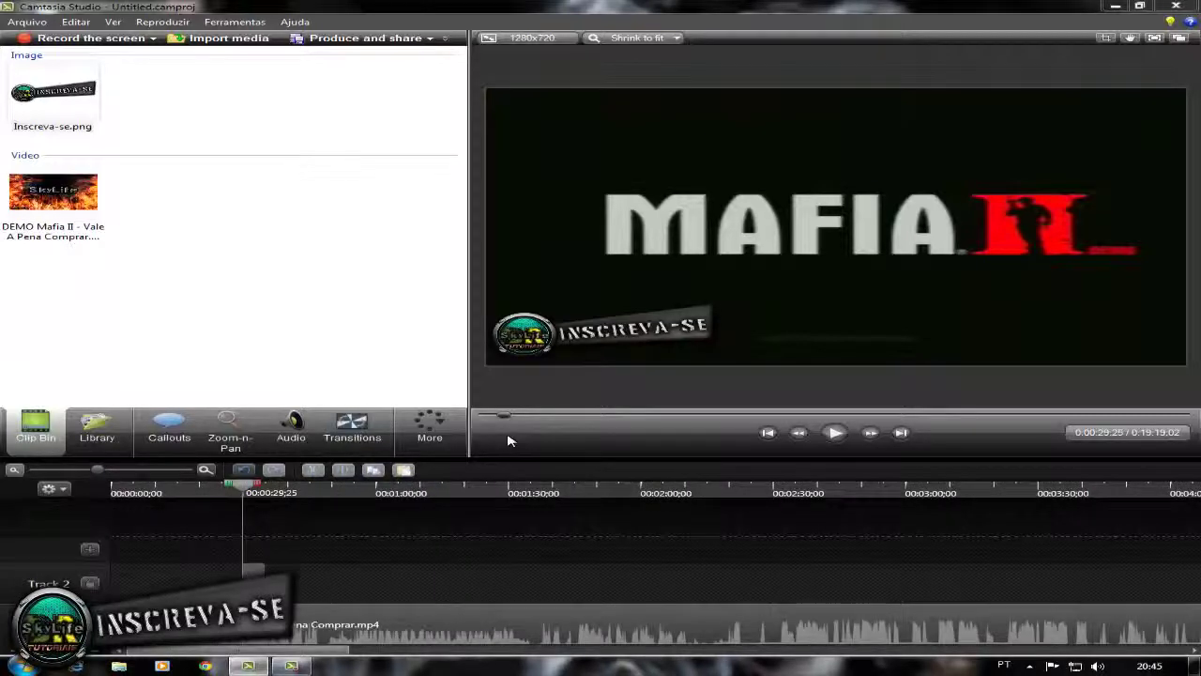
key("ctrl+minus")
key("ctrl+minus")
key("ctrl+minus")
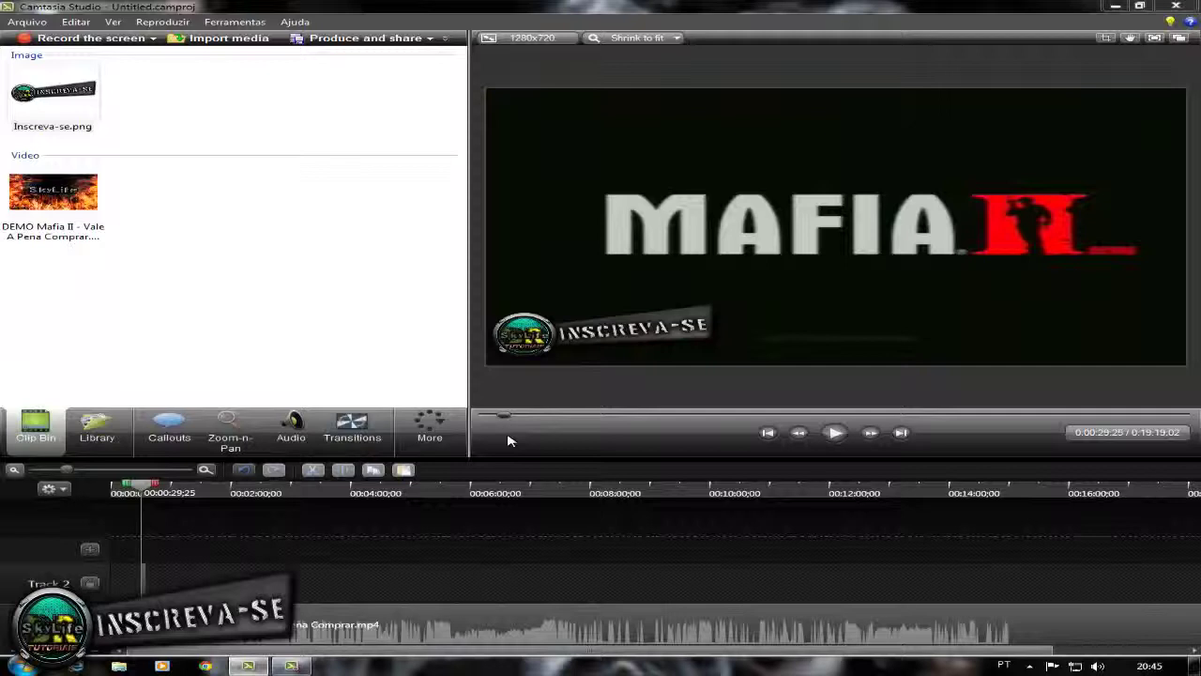
left_click(15, 470)
left_click_drag(142, 582, 954, 582)
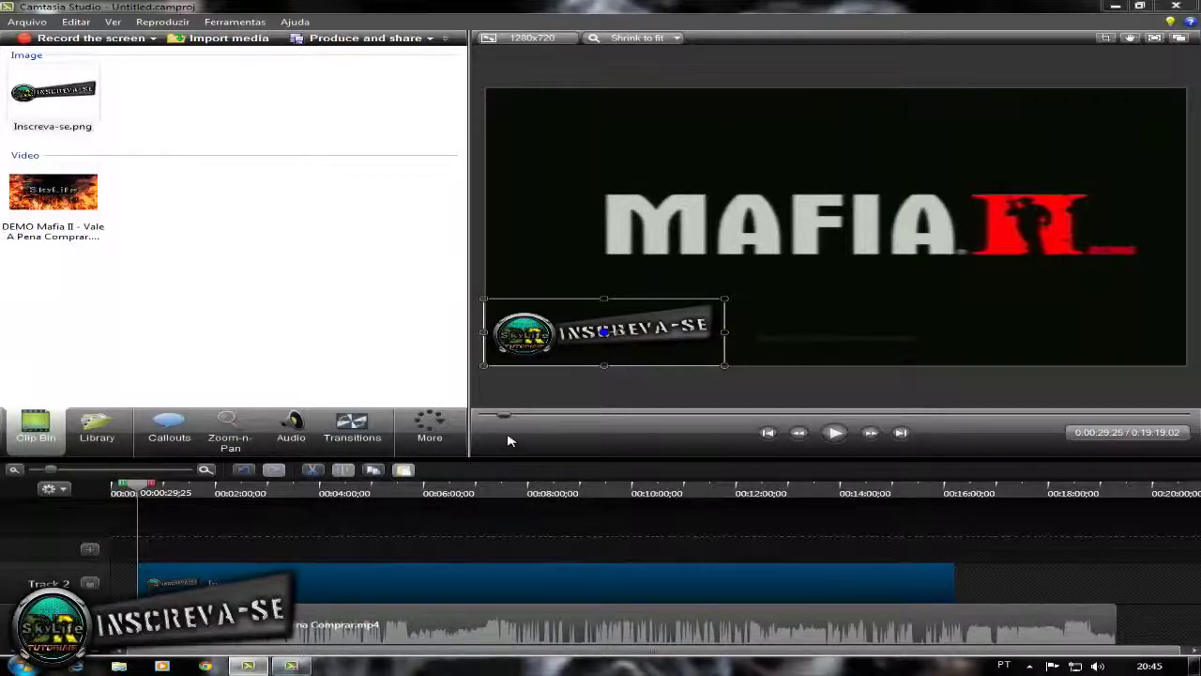
- Apply the Gradiente Limpe transition to the start of the Inscreva-se.png clip
left_click(352, 429)
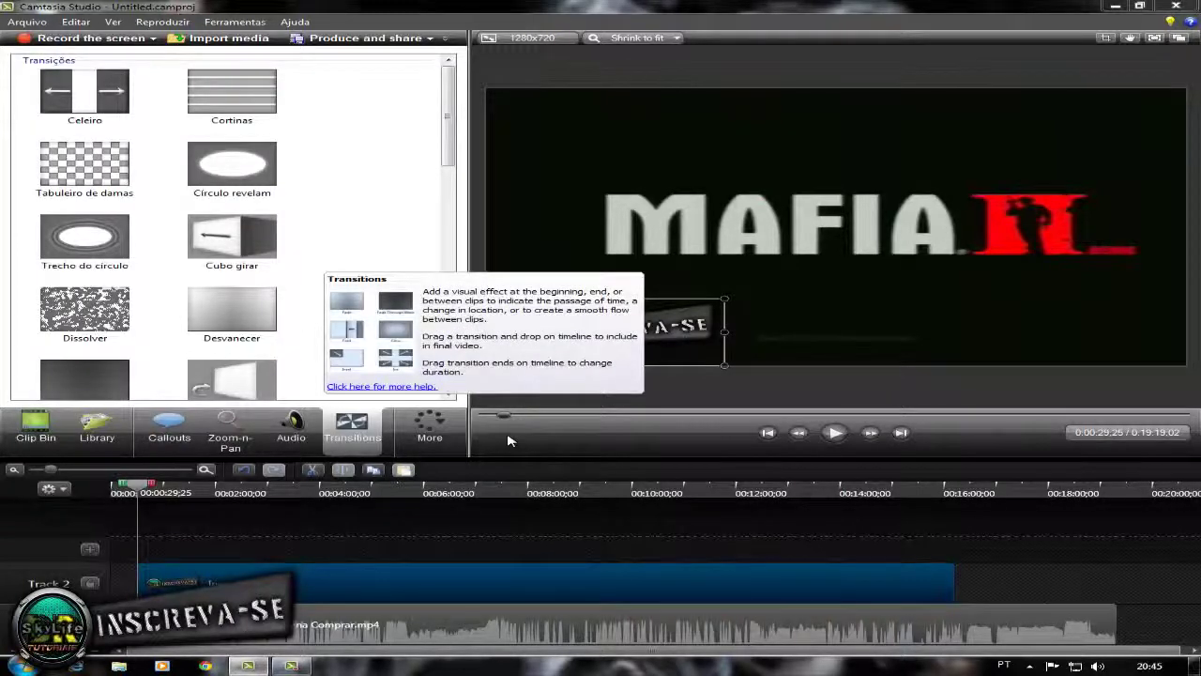
left_click(508, 441)
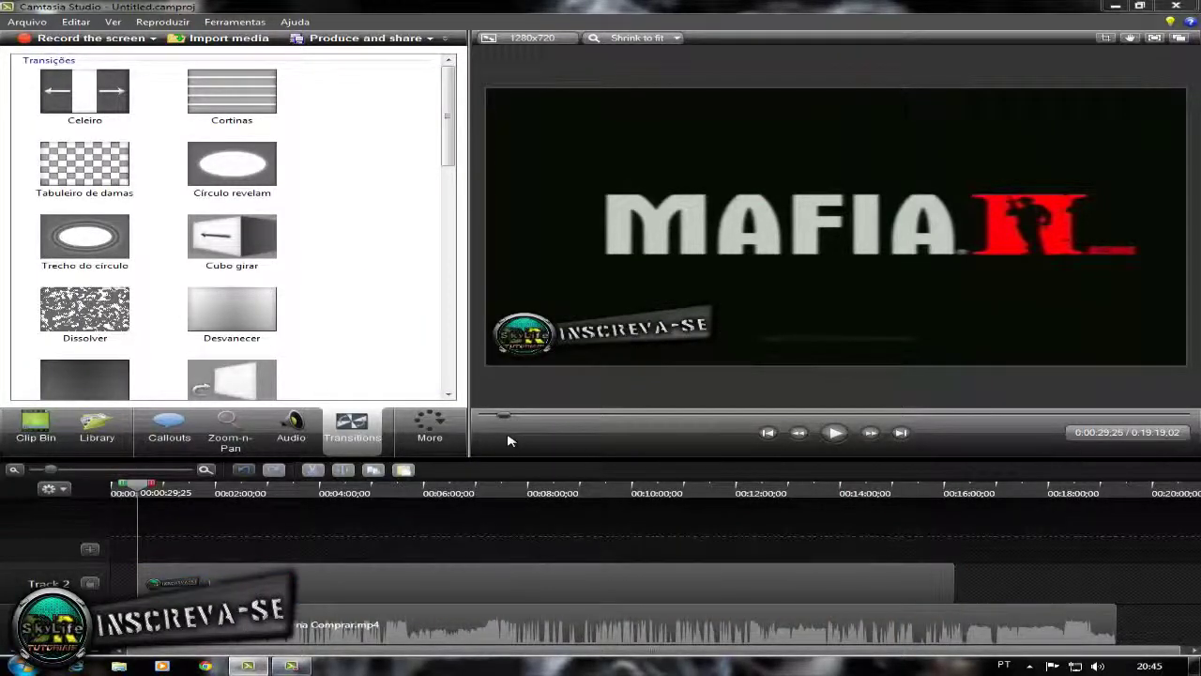
left_click_drag(448, 115, 447, 164)
scroll(507, 440, "down", 3)
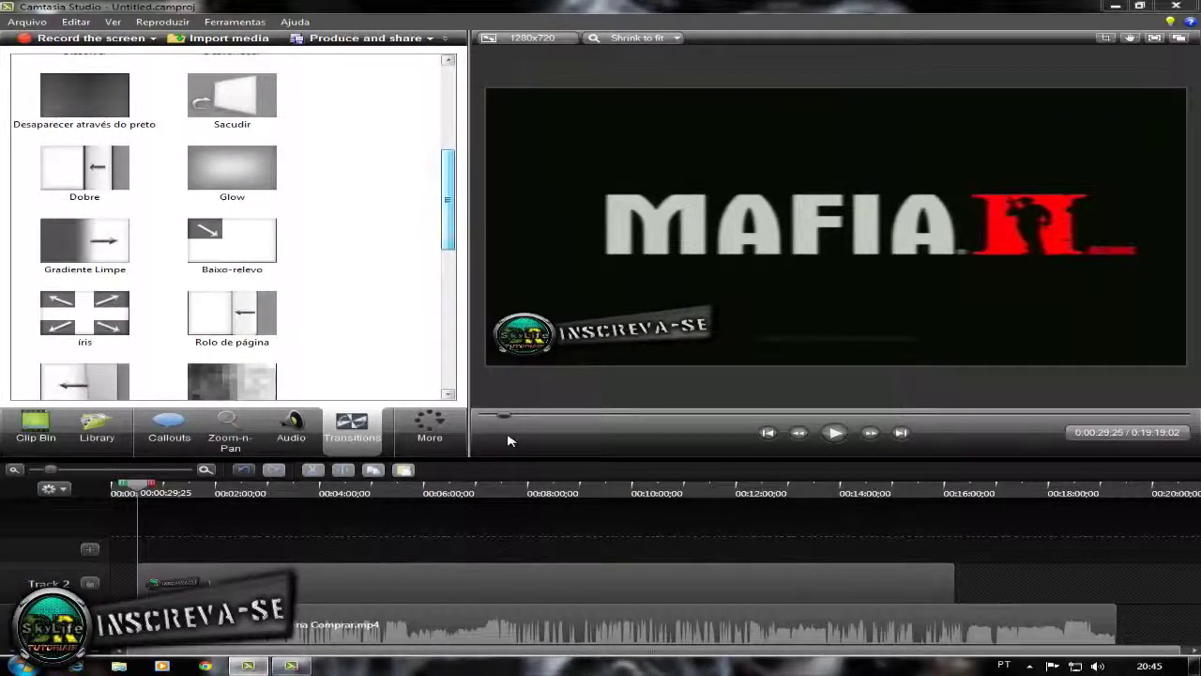
left_click_drag(84, 241, 508, 440)
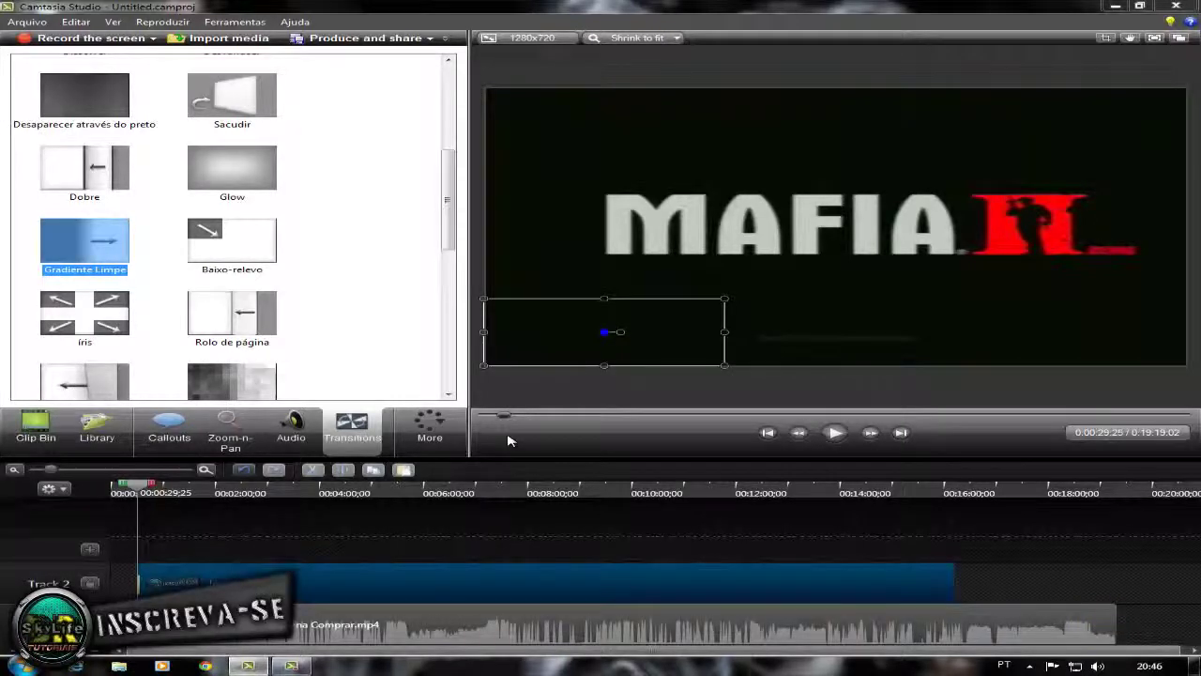
- Apply the Virar página transition to the end of the Inscreva-se.png clip and return to the clip's start in close-up
left_click(85, 382)
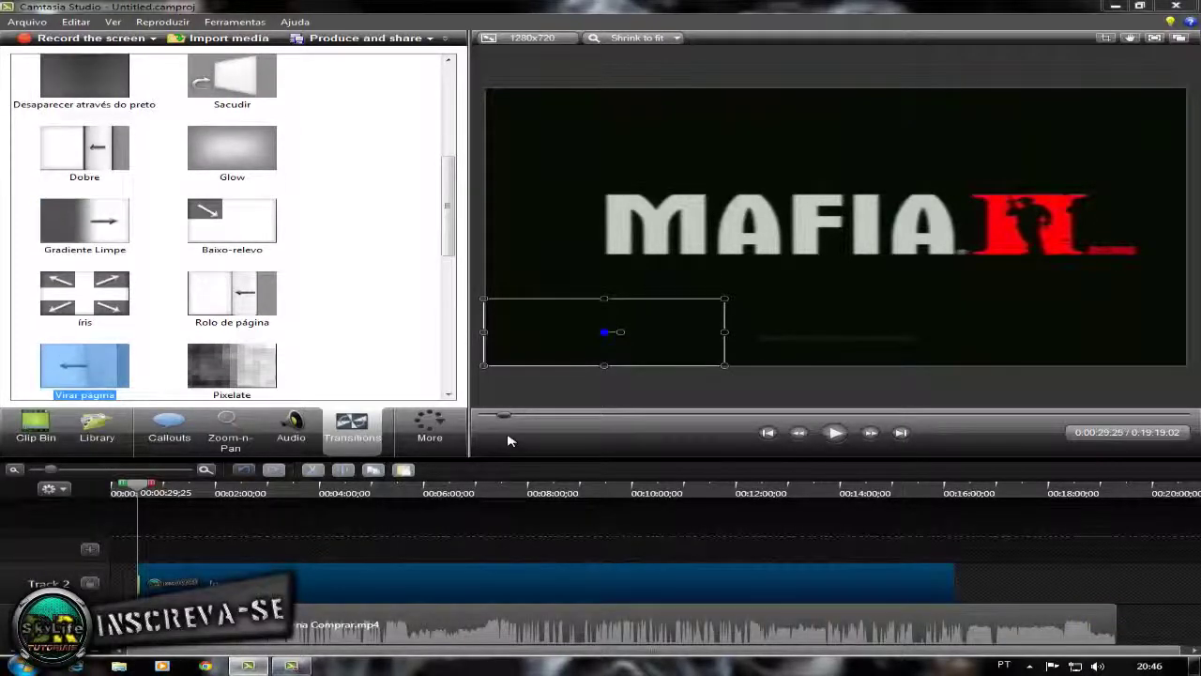
left_click_drag(84, 366, 508, 440)
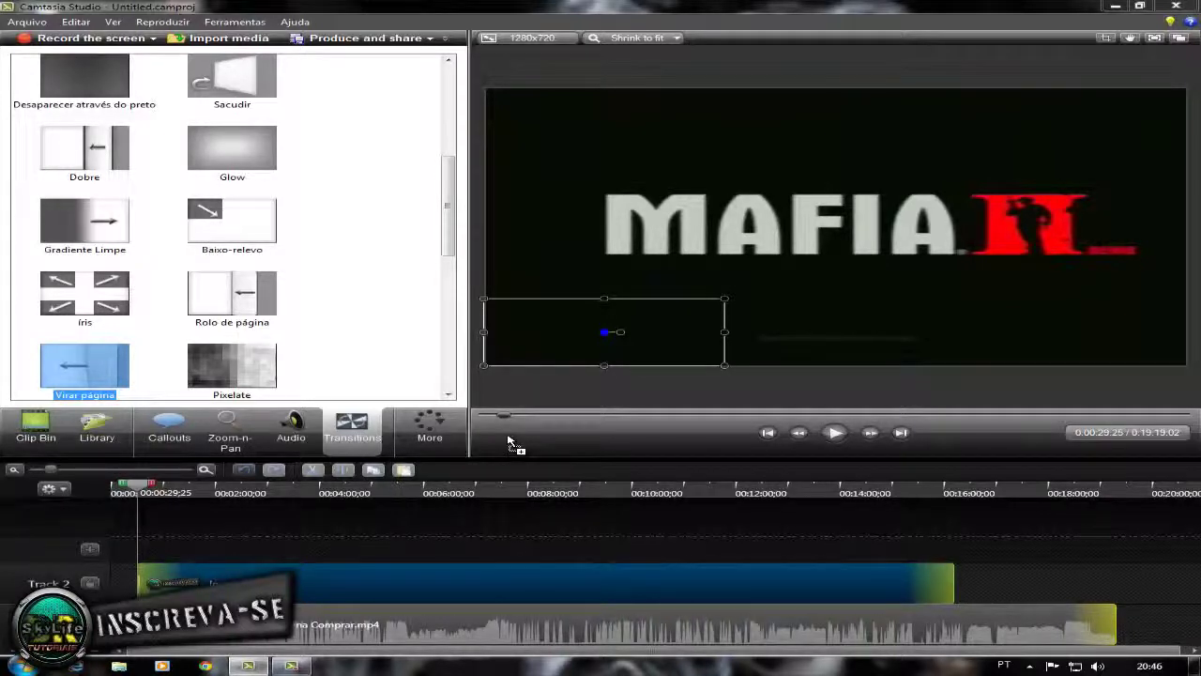
left_click_drag(507, 444, 508, 443)
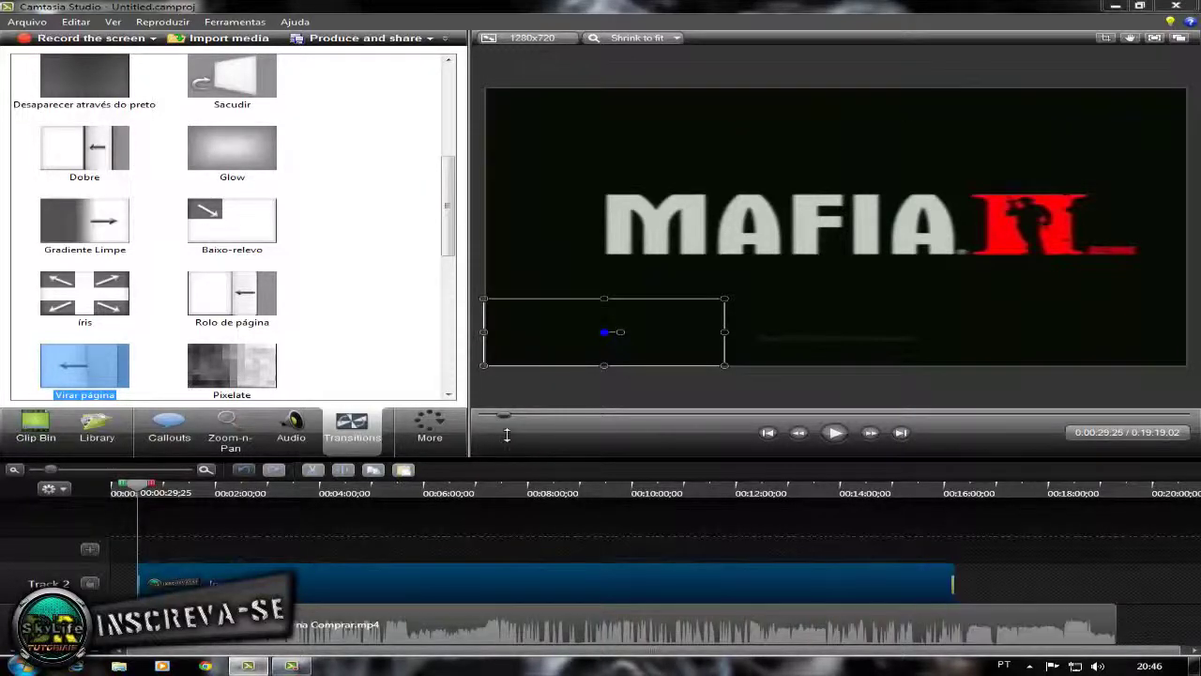
left_click(206, 469)
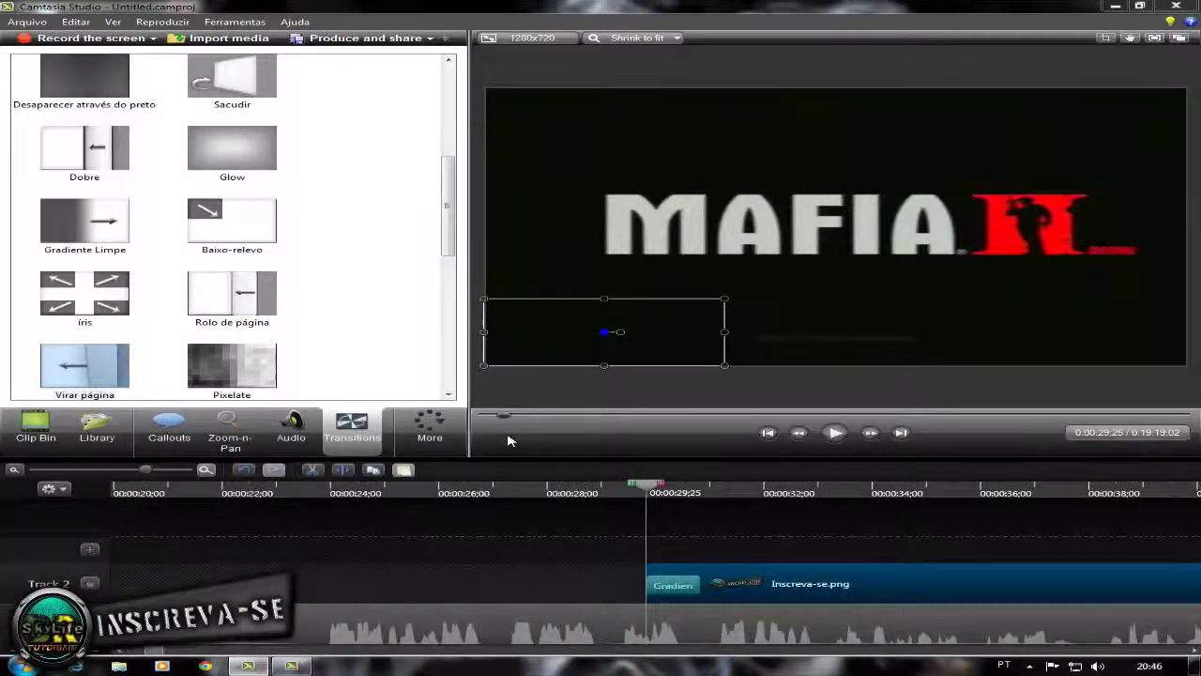
left_click(206, 469)
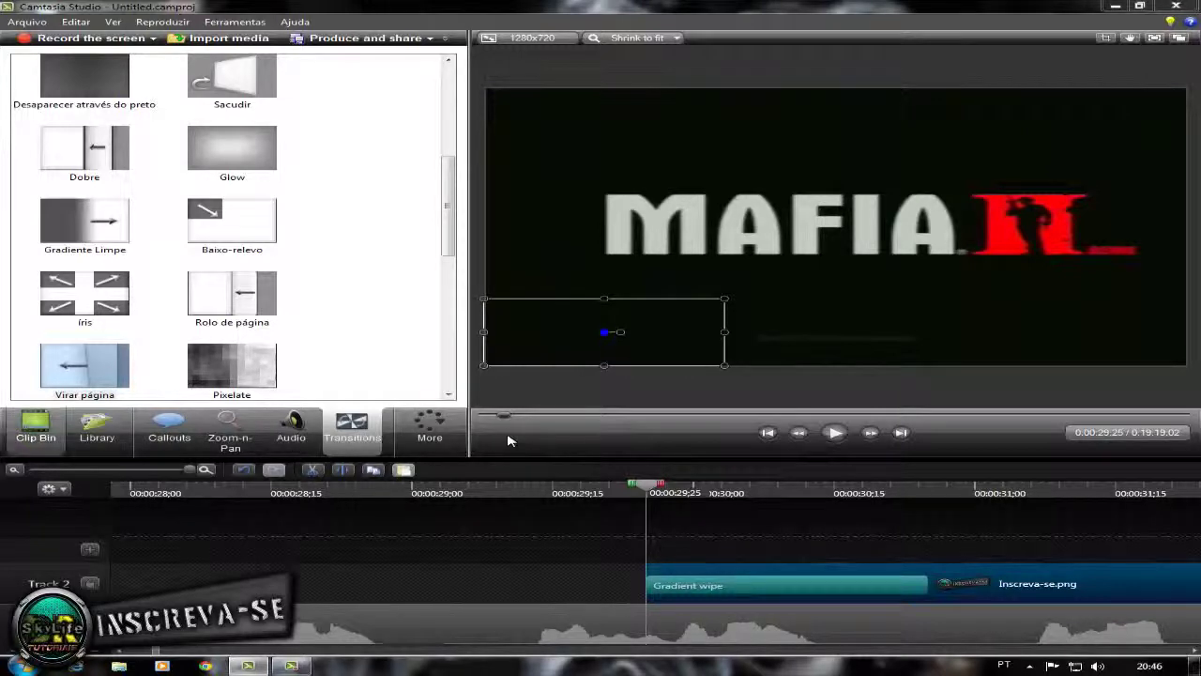
- Import the sound effect som de vento ataque.mp3 from the Canal sky life brasil > efeitos sonoros folder
left_click(36, 429)
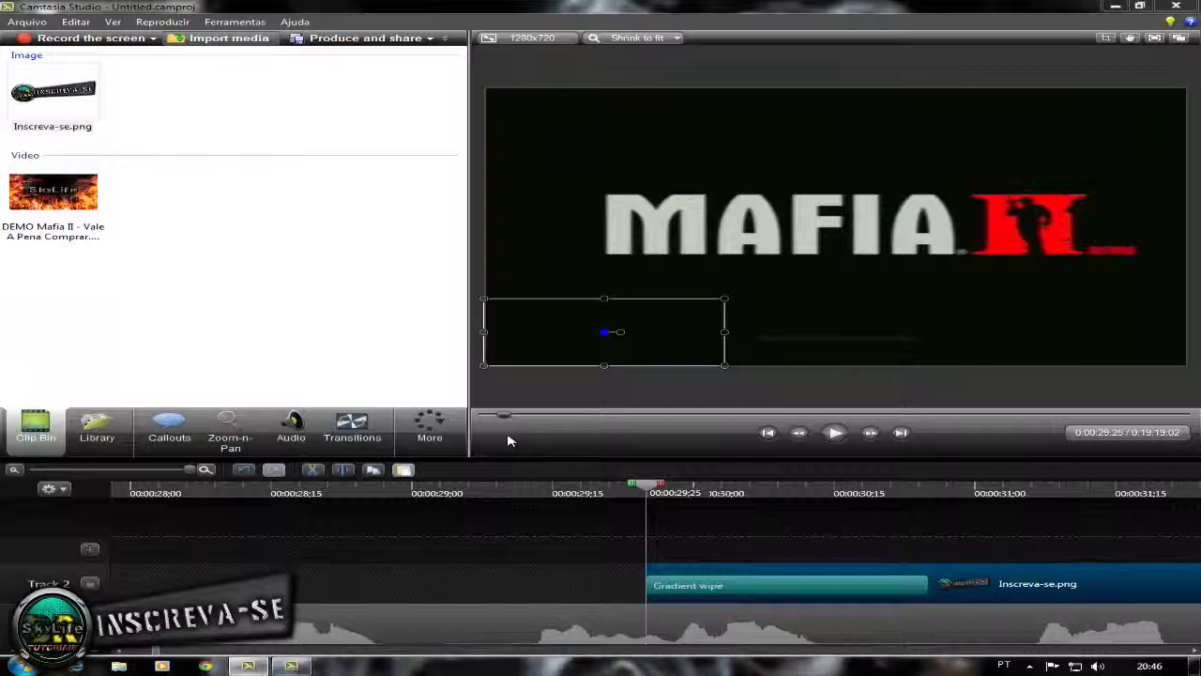
key("ctrl+i")
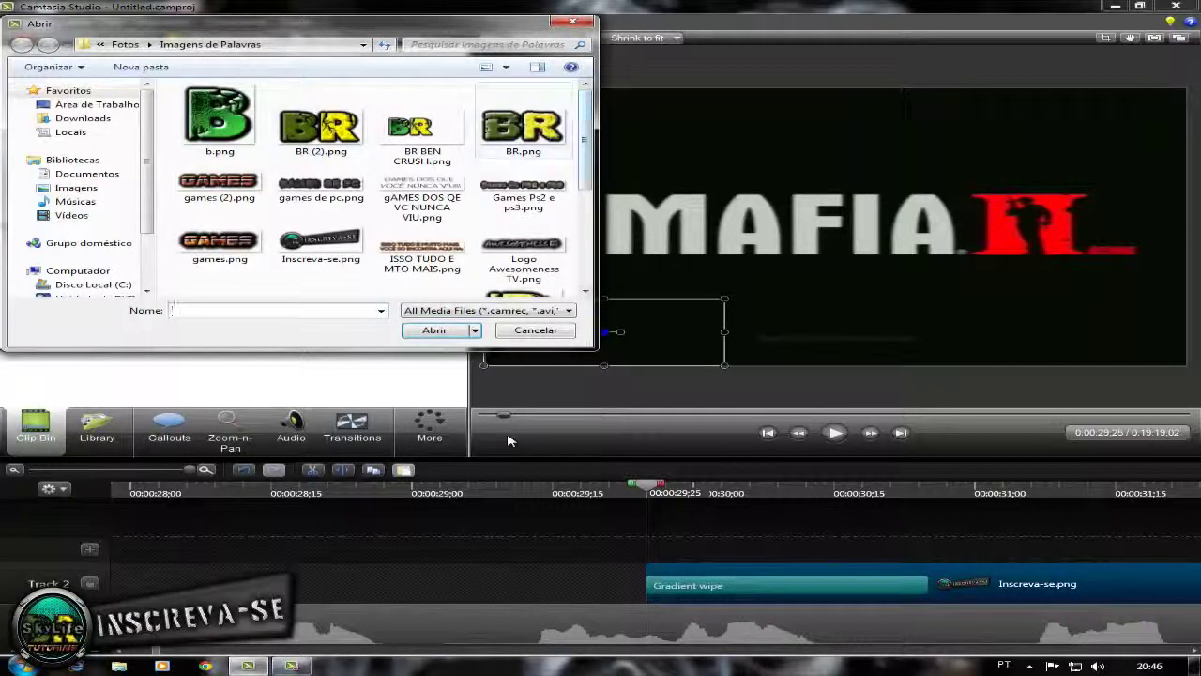
mouse_move(585, 139)
left_mouse_down()
mouse_move(584, 170)
mouse_move(585, 139)
left_mouse_up()
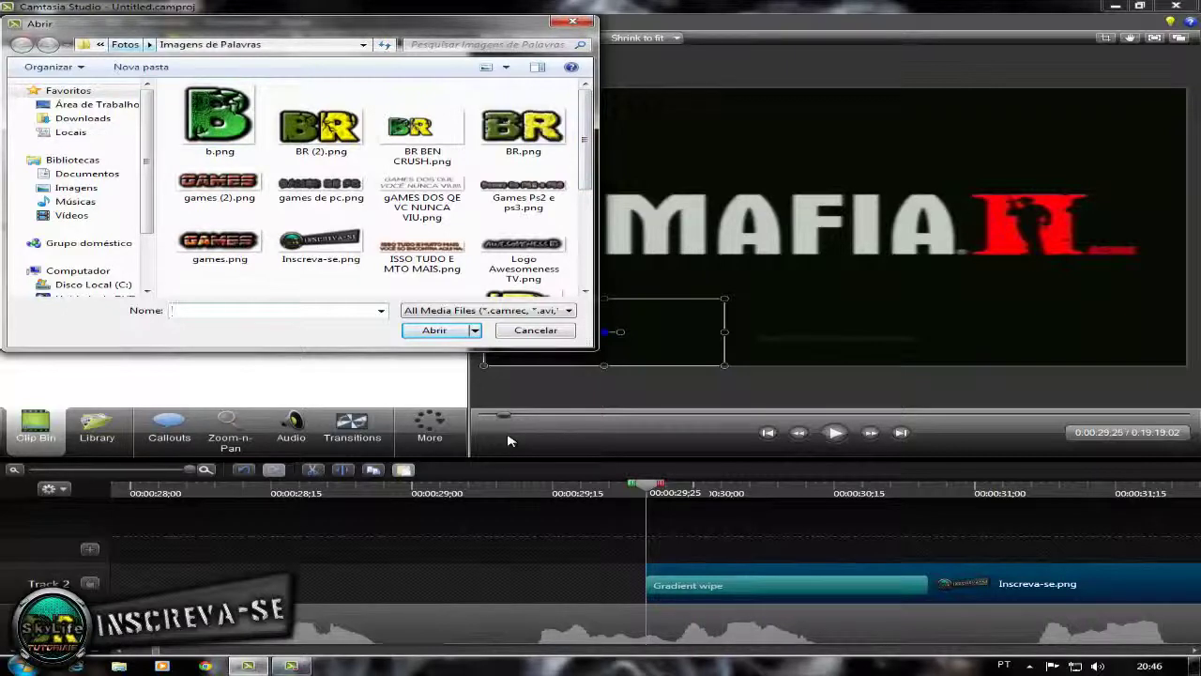
key("alt+Up")
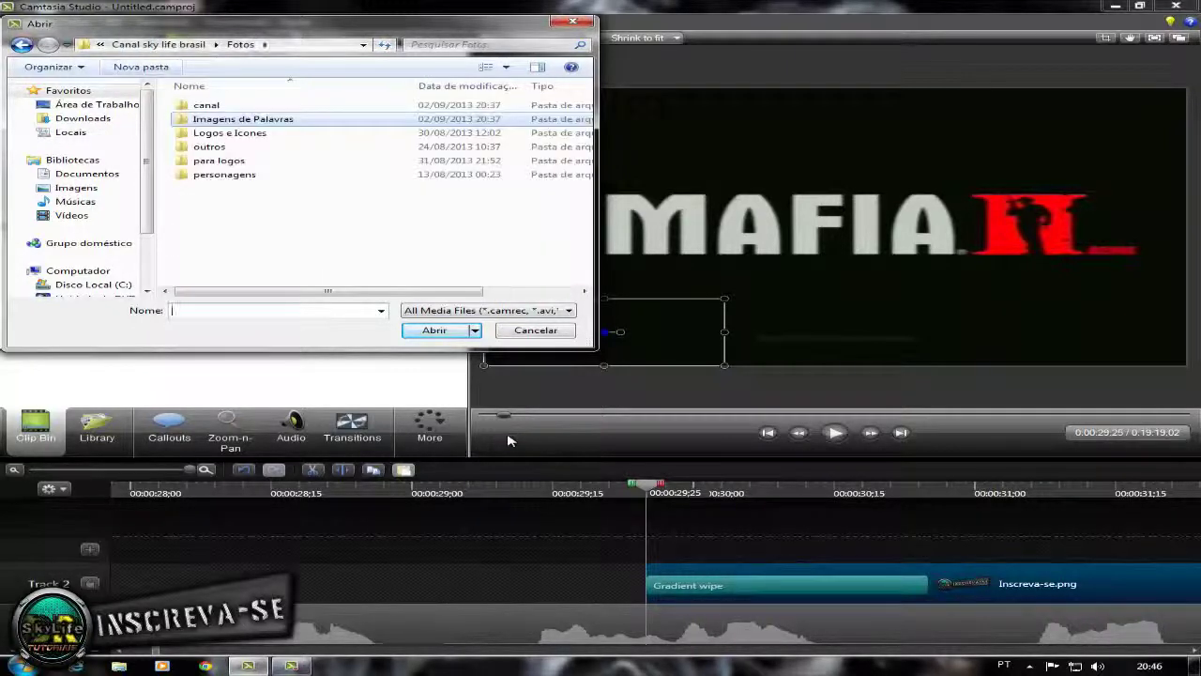
key("alt+Up")
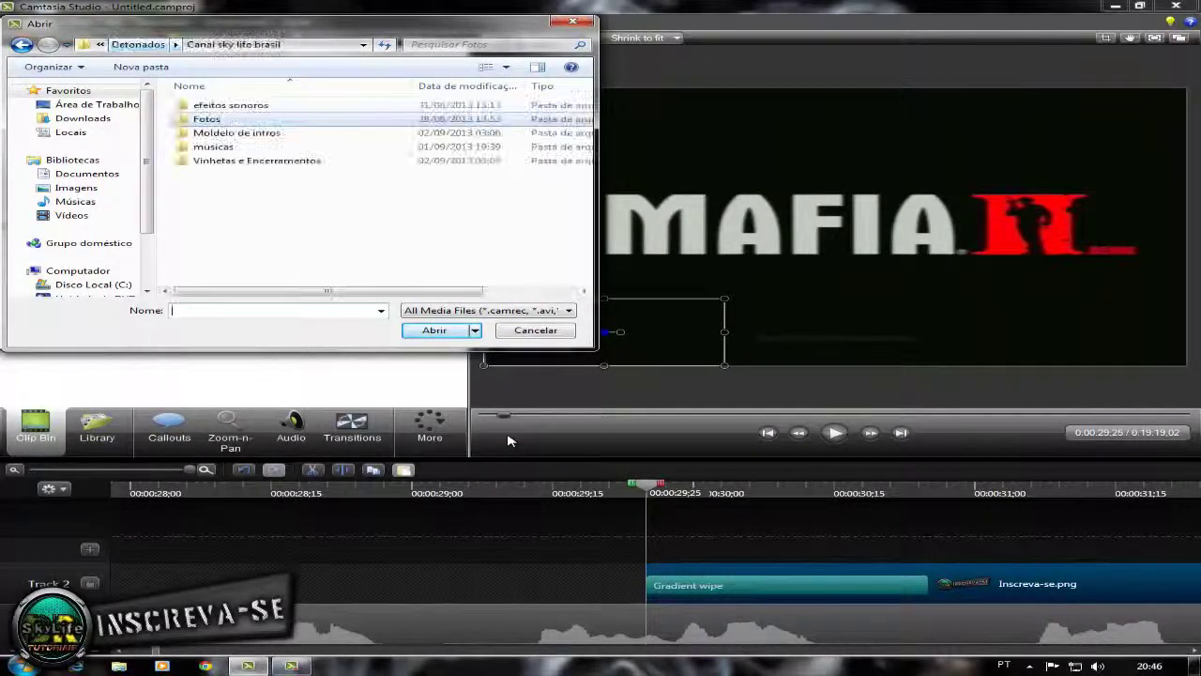
key("Down")
key("Down")
key("Home")
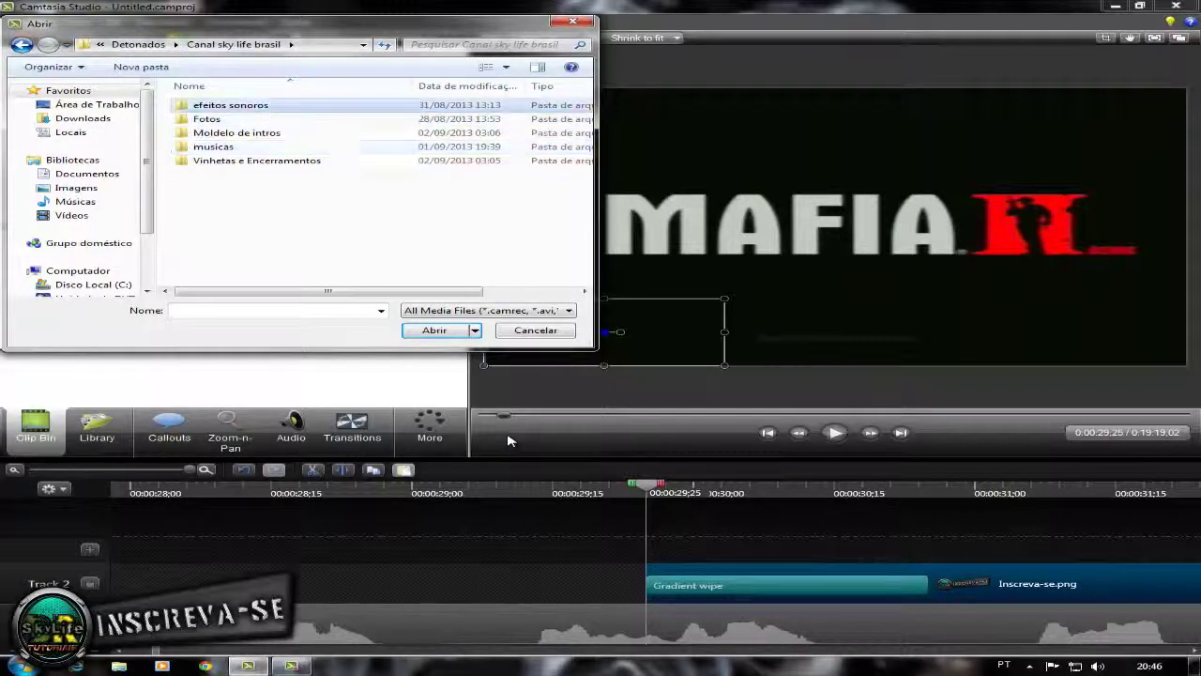
key("Return")
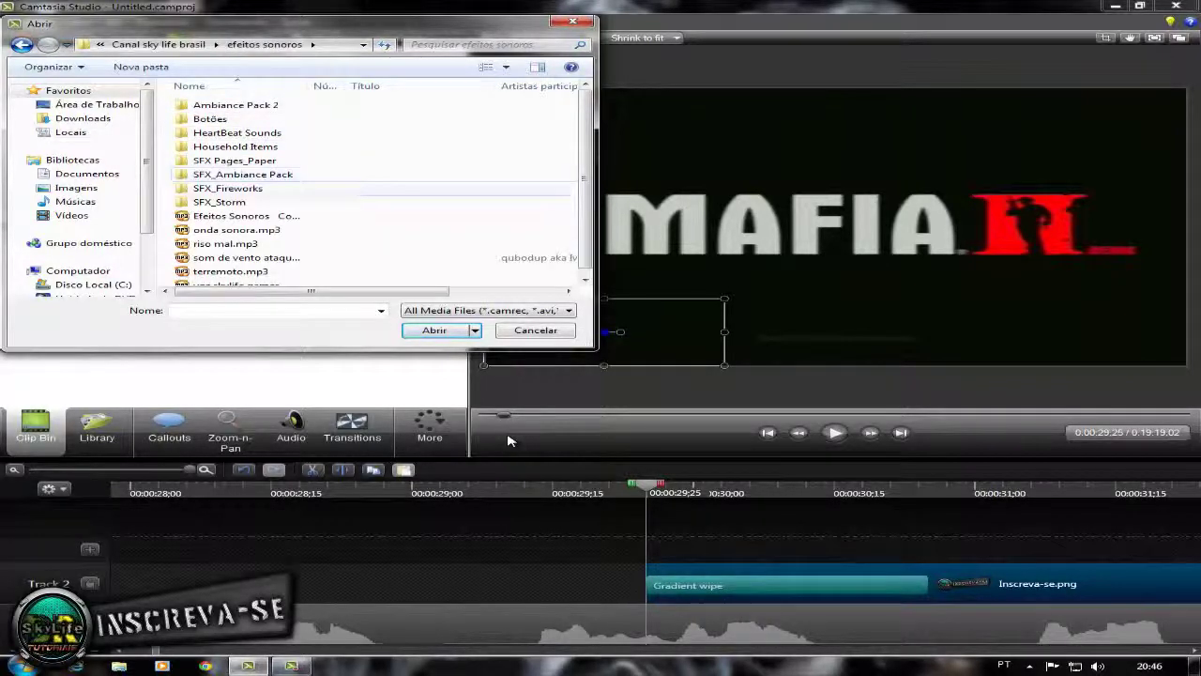
left_click(246, 257)
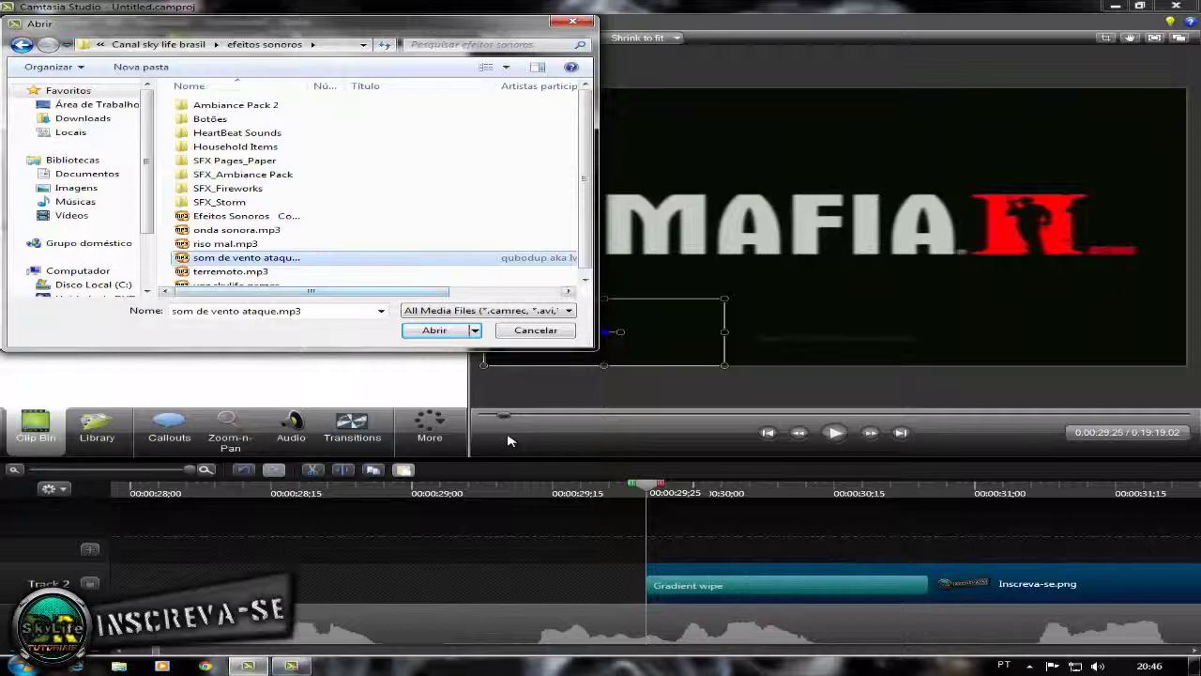
key("Return")
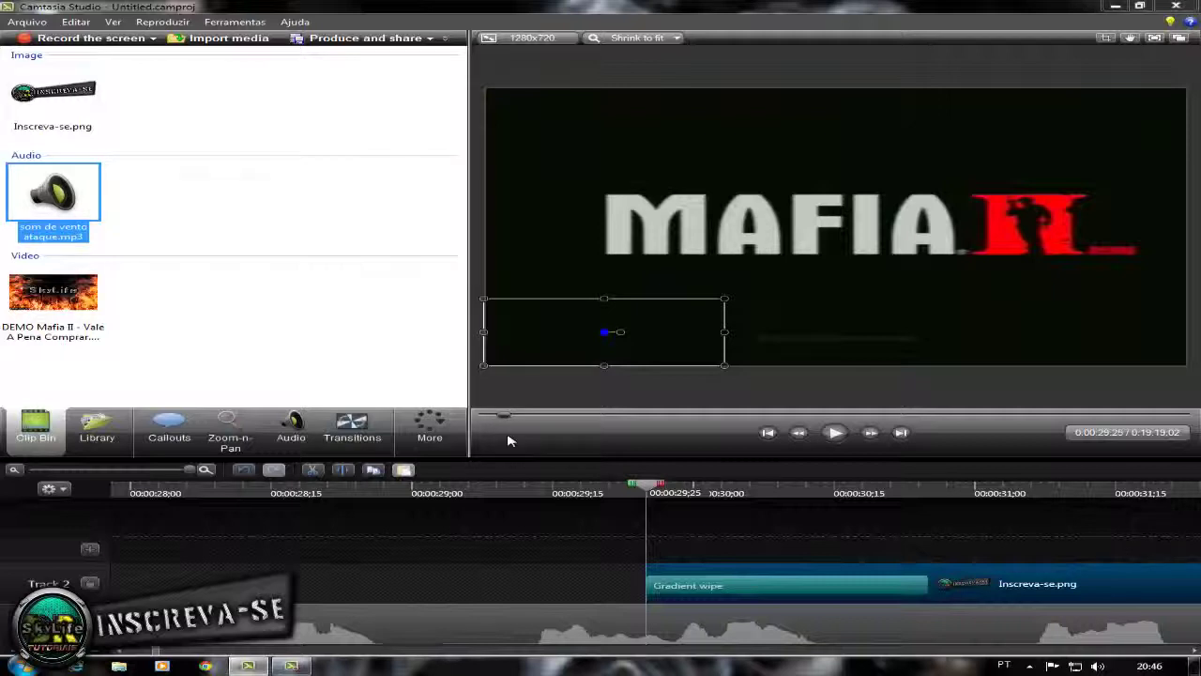
- Place som de vento ataque.mp3 on a new Track 3 near the banner's start and trim the beginning of the sound
left_click_drag(53, 193, 591, 542)
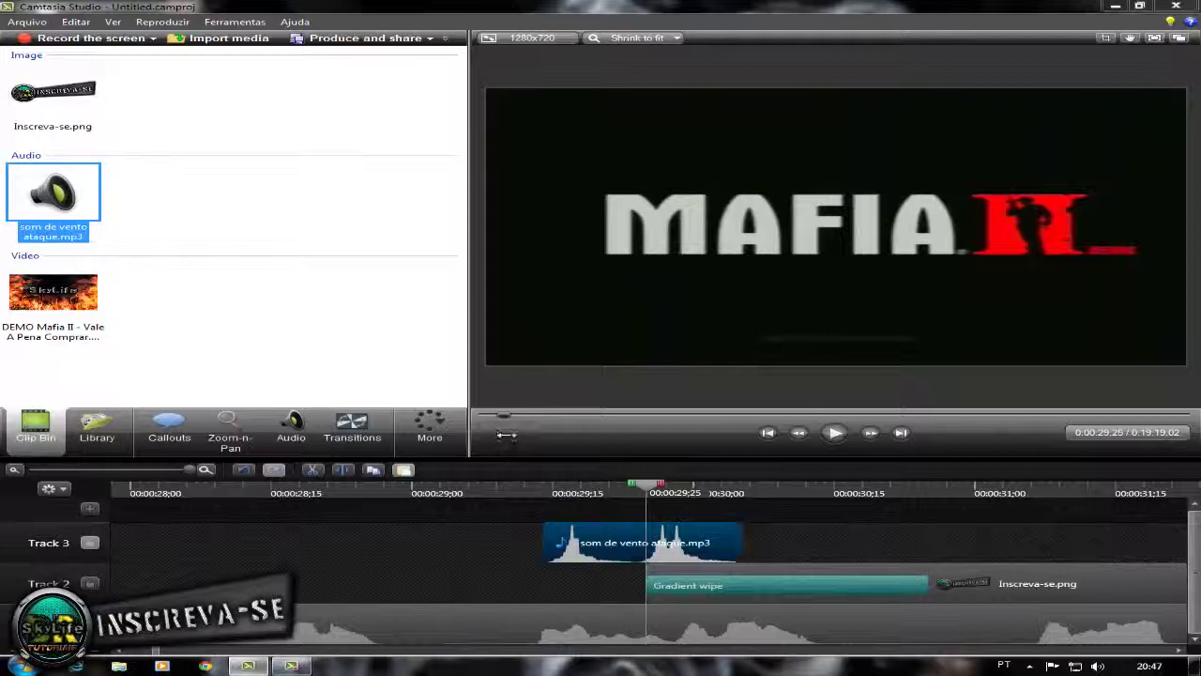
mouse_move(545, 543)
left_mouse_down()
mouse_move(646, 542)
mouse_move(538, 542)
left_mouse_up()
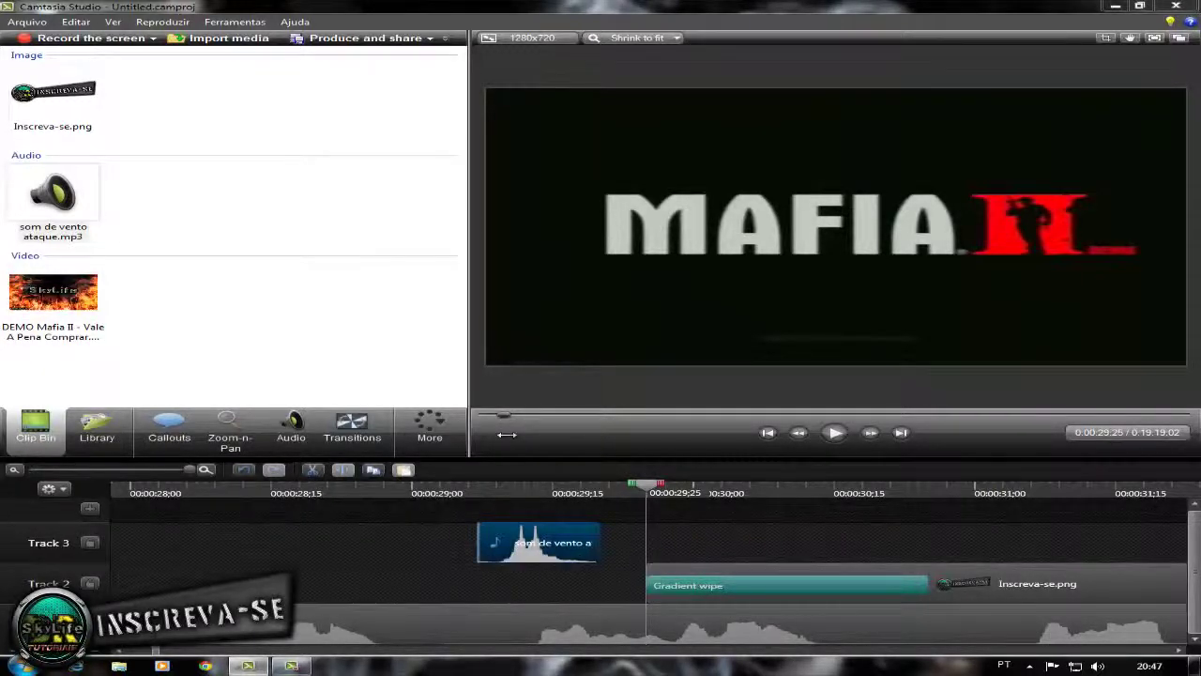
left_click_drag(478, 542, 496, 542)
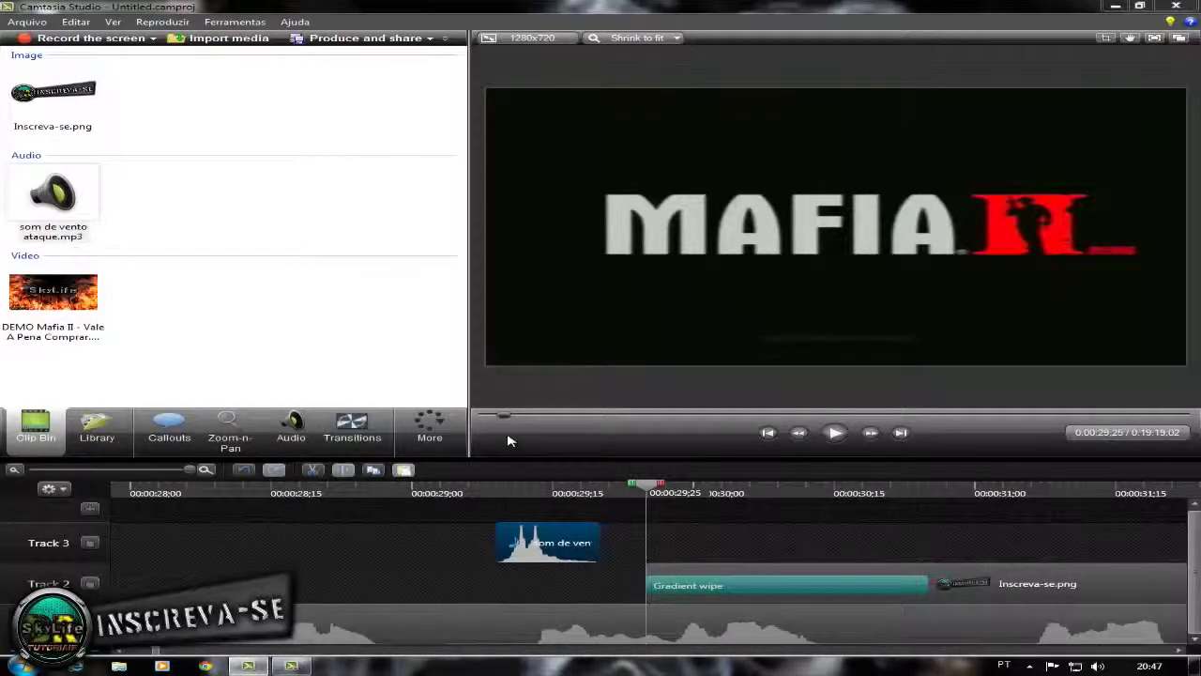
- Set the clip speed of the wind sound on Track 3 to 50% of the original
right_click(533, 525)
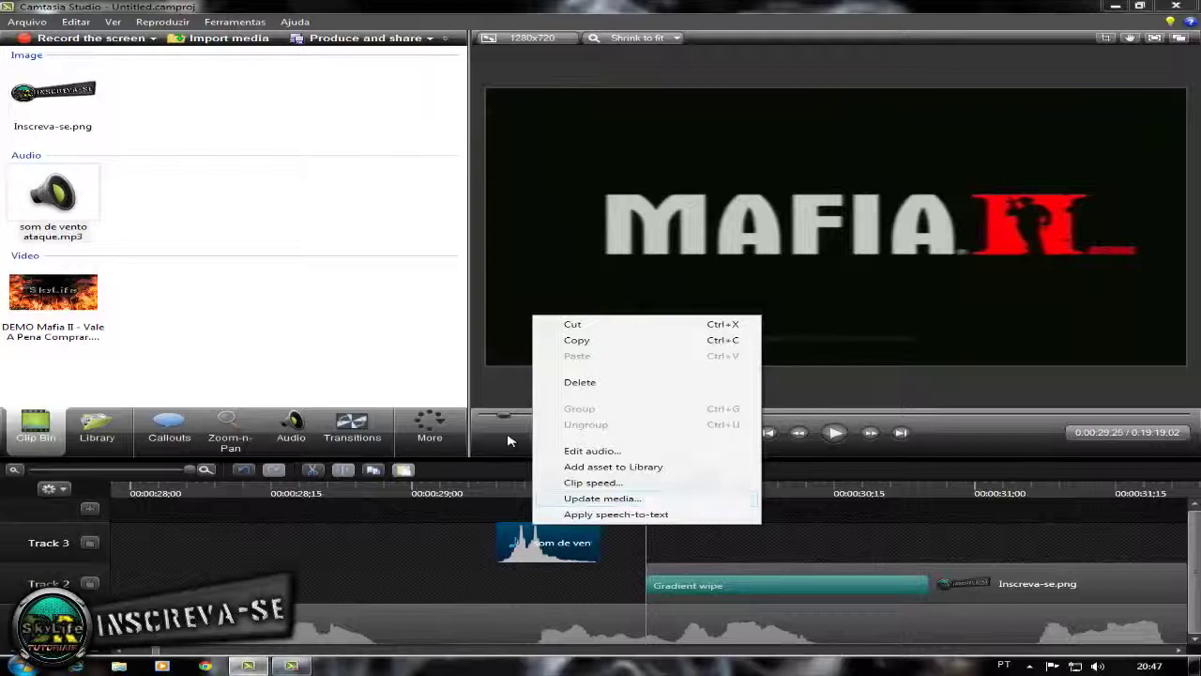
key("Up")
key("Return")
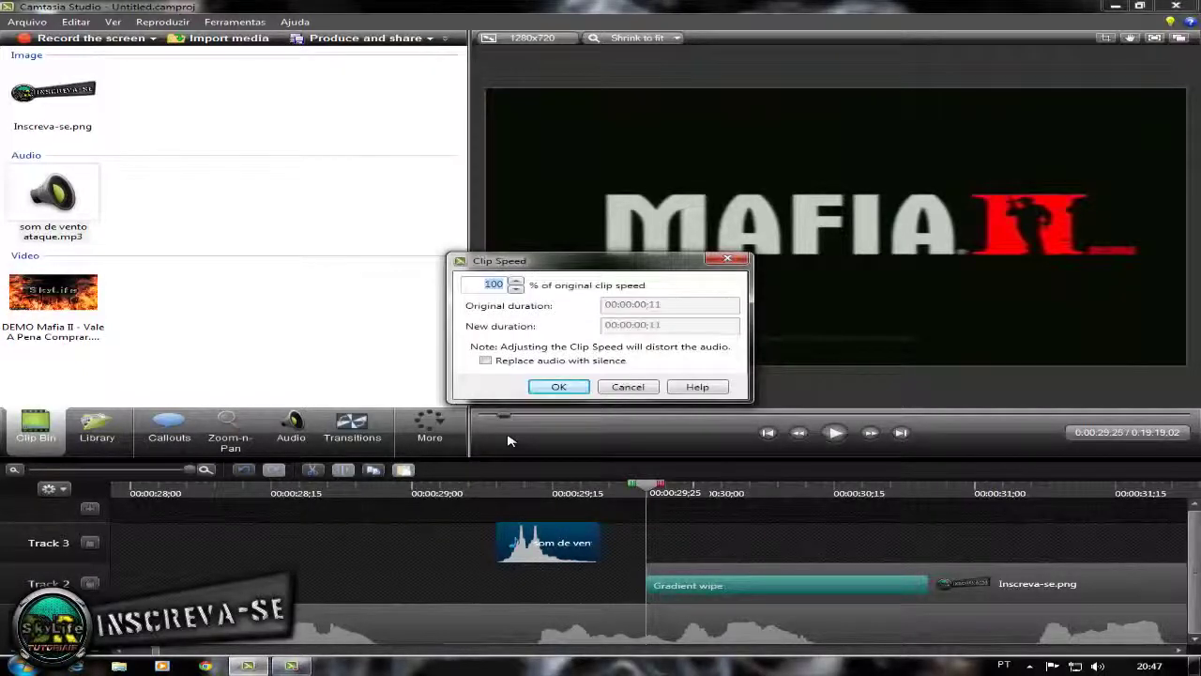
key("Down")
key("Down")
key("Down")
key("Down")
key("Down")
key("Down")
key("Down")
key("Down")
key("Down")
key("Down")
key("Down")
key("Down")
key("Down")
key("Down")
key("Down")
key("Down")
key("Down")
key("Down")
key("Down")
key("Down")
key("Down")
key("Down")
key("Down")
key("Down")
key("Down")
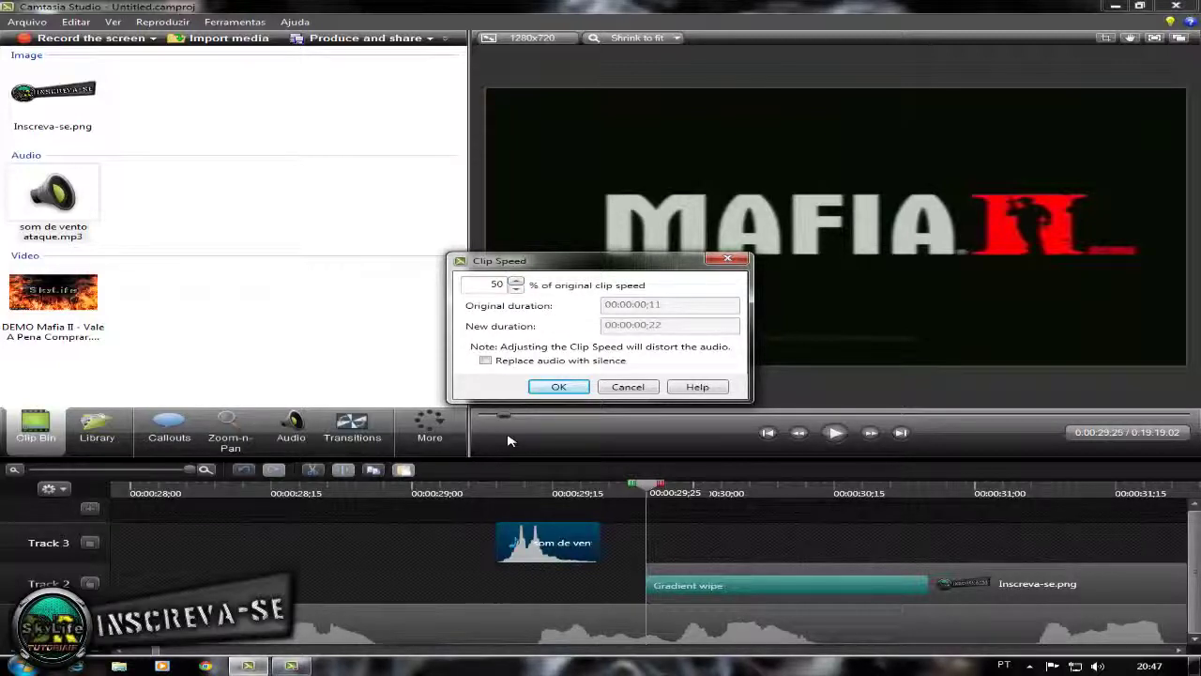
key("Return")
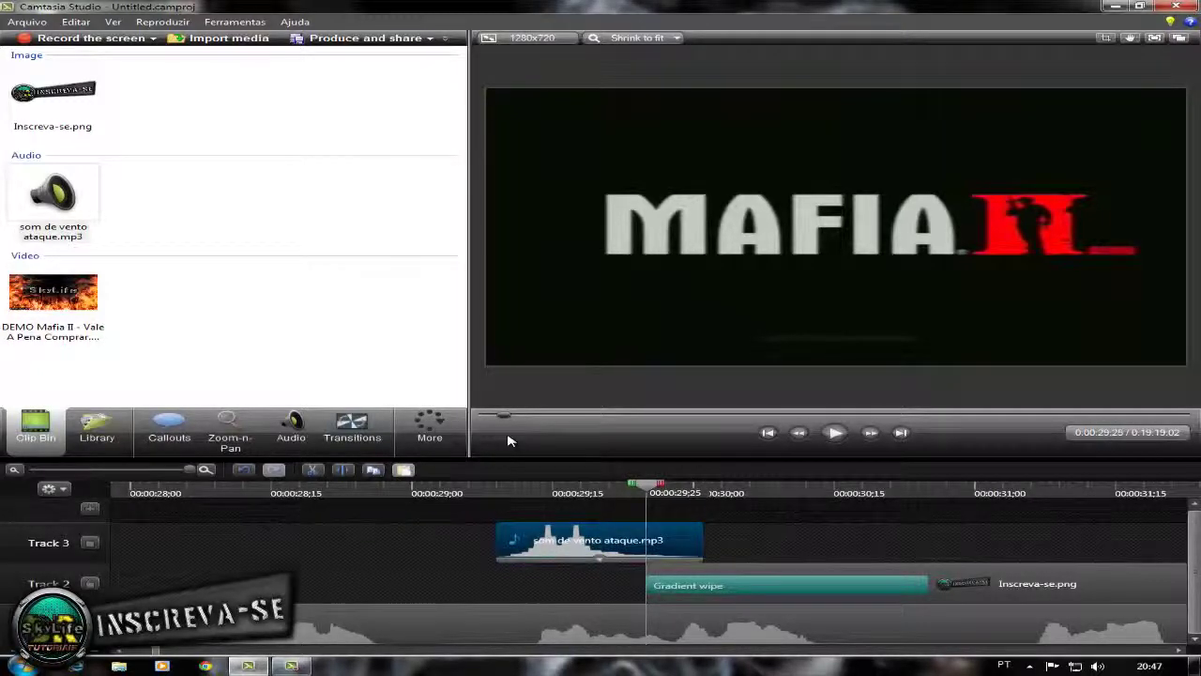
- Shift the wind sound on Track 3 to start just before the banner's Gradient wipe at 00:00:29;25
key("Right")
key("Right")
key("Right")
key("Right")
key("Right")
key("Right")
key("Right")
key("Right")
key("Right")
key("Right")
key("Right")
key("Right")
key("Right")
key("Right")
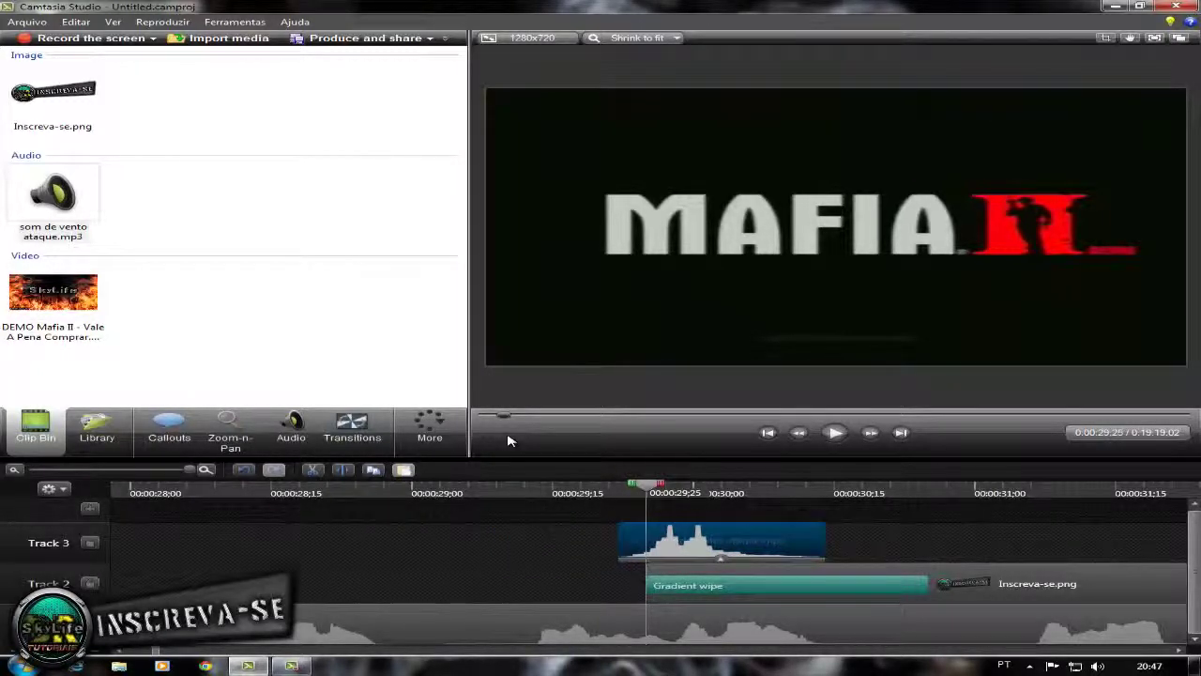
- Align the start of the wind sound on Track 3 with the start of the banner's Gradient wipe at 00:00:29;25
left_click_drag(731, 541, 825, 541)
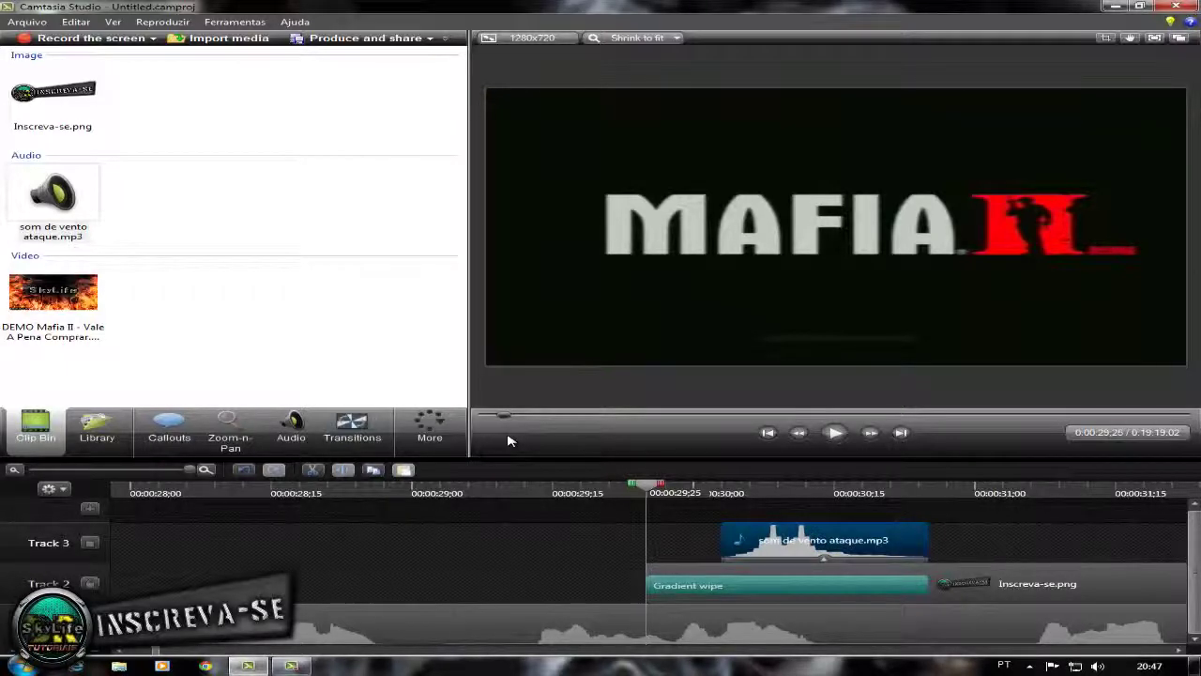
left_click_drag(645, 484, 664, 484)
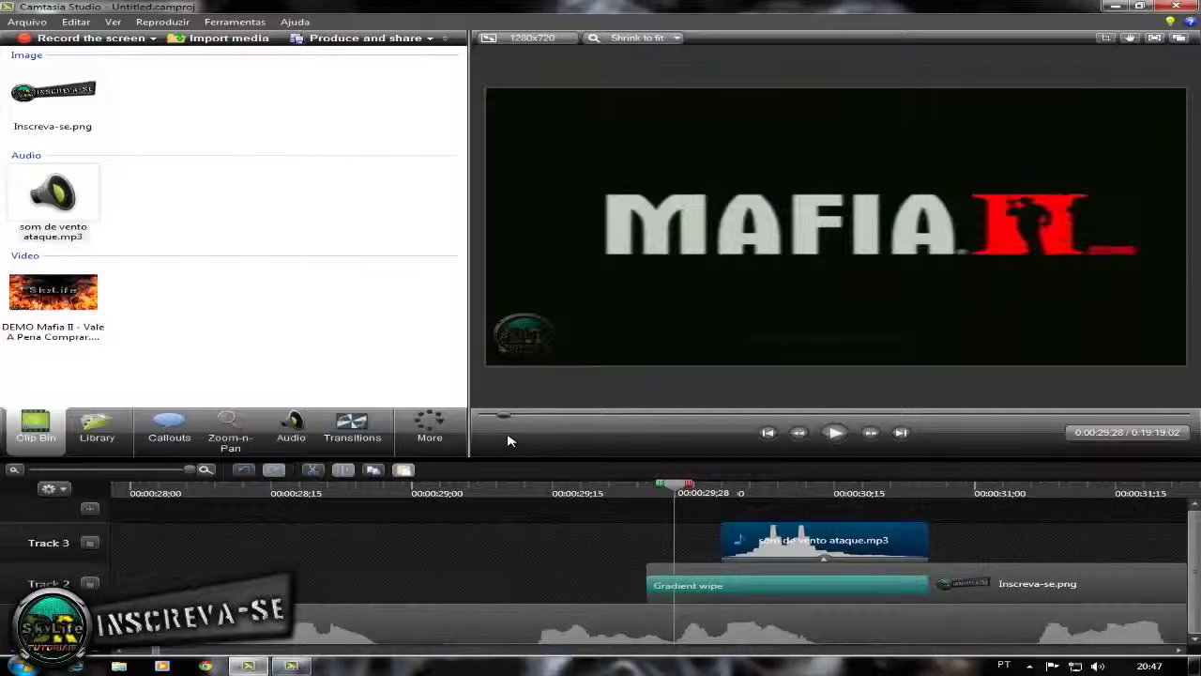
left_click_drag(815, 542, 739, 541)
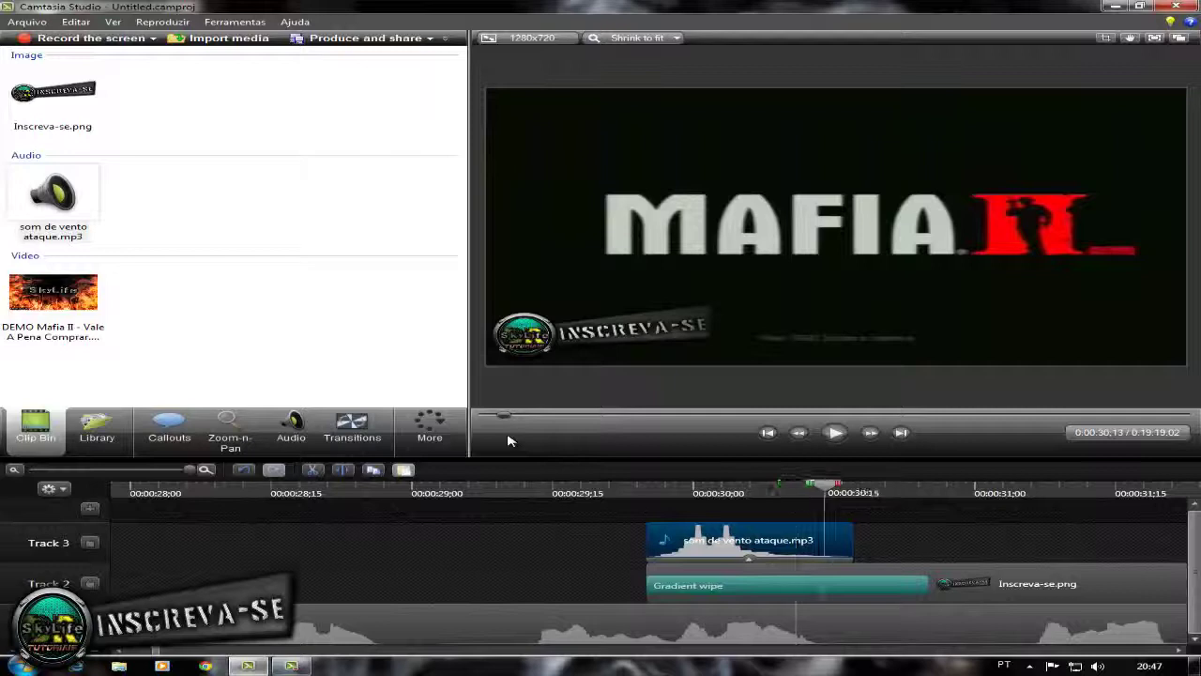
- Play back the banner's entrance from 00:00:29;25 to check the timing of the wind sound against the Gradient wipe
key("ctrl+Left")
key("ctrl+Left")
key("ctrl+Left")
key("ctrl+Left")
key("ctrl+Left")
key("ctrl+Left")
key("ctrl+Left")
key("ctrl+Left")
key("ctrl+Left")
key("ctrl+Left")
key("ctrl+Left")
key("ctrl+Left")
key("ctrl+Left")
key("ctrl+Left")
key("ctrl+Left")
key("ctrl+Left")
key("ctrl+Left")
key("ctrl+Left")
key("ctrl+Left")
key("ctrl+Left")
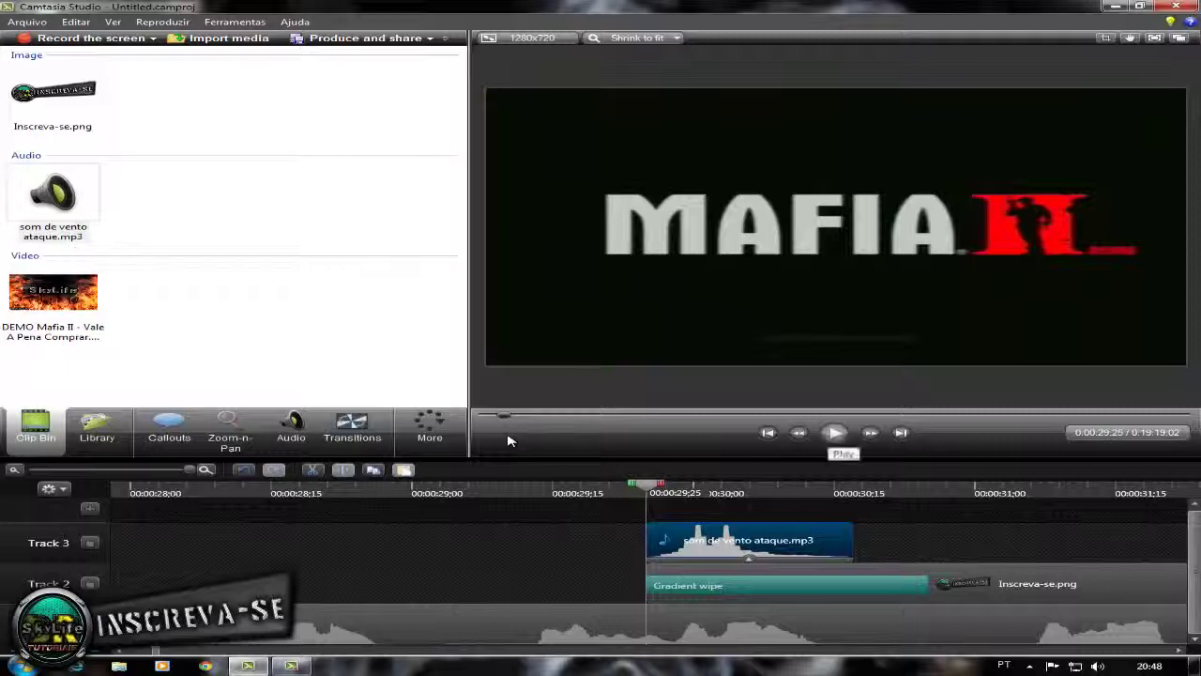
left_click(834, 433)
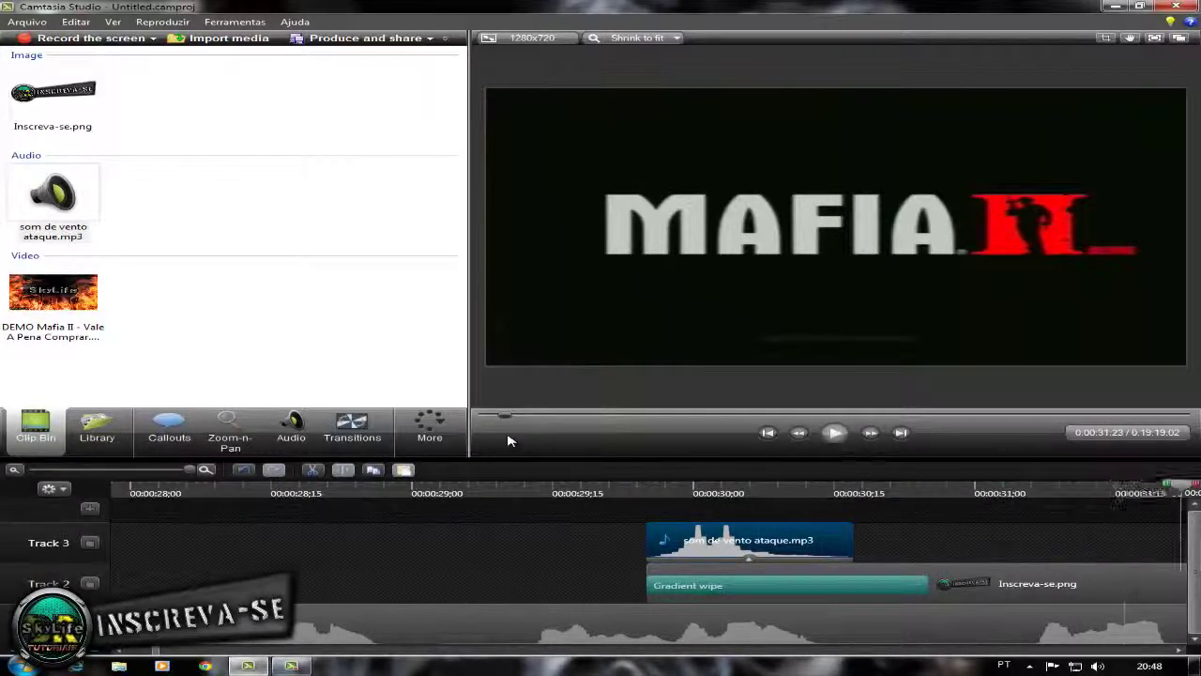
key("space")
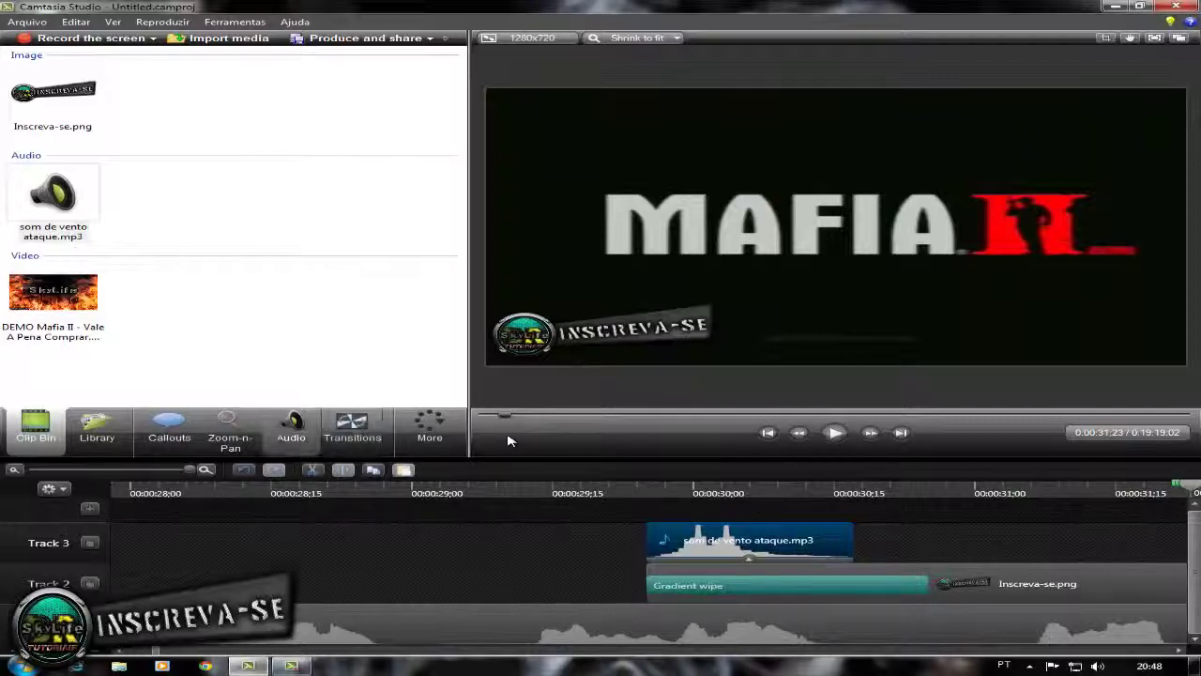
- Increase the audio volume of the wind sound on Track 3 by two increments
left_click(291, 432)
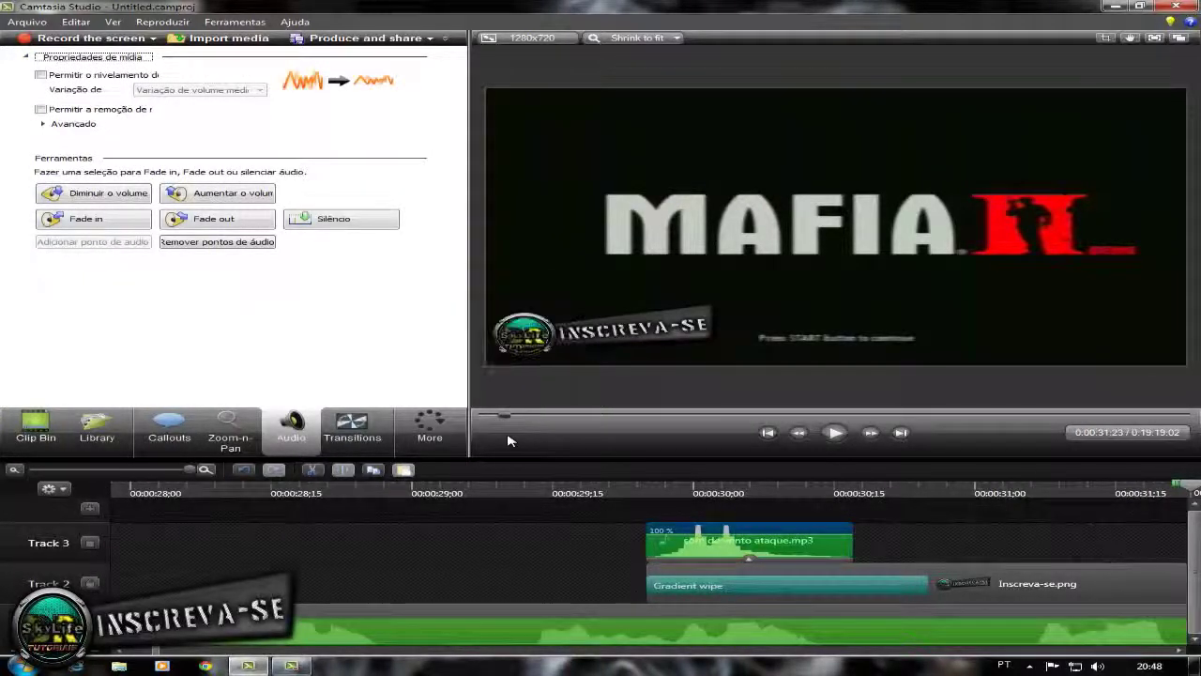
left_click(218, 193)
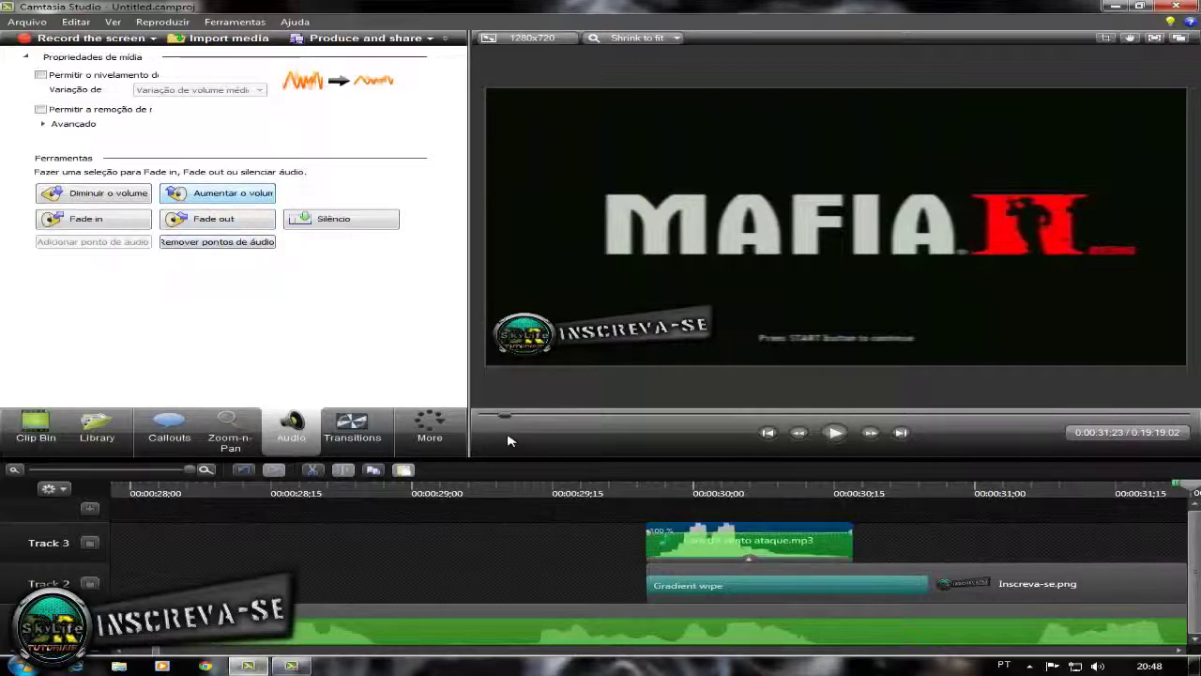
left_click(218, 194)
key("space")
key("space")
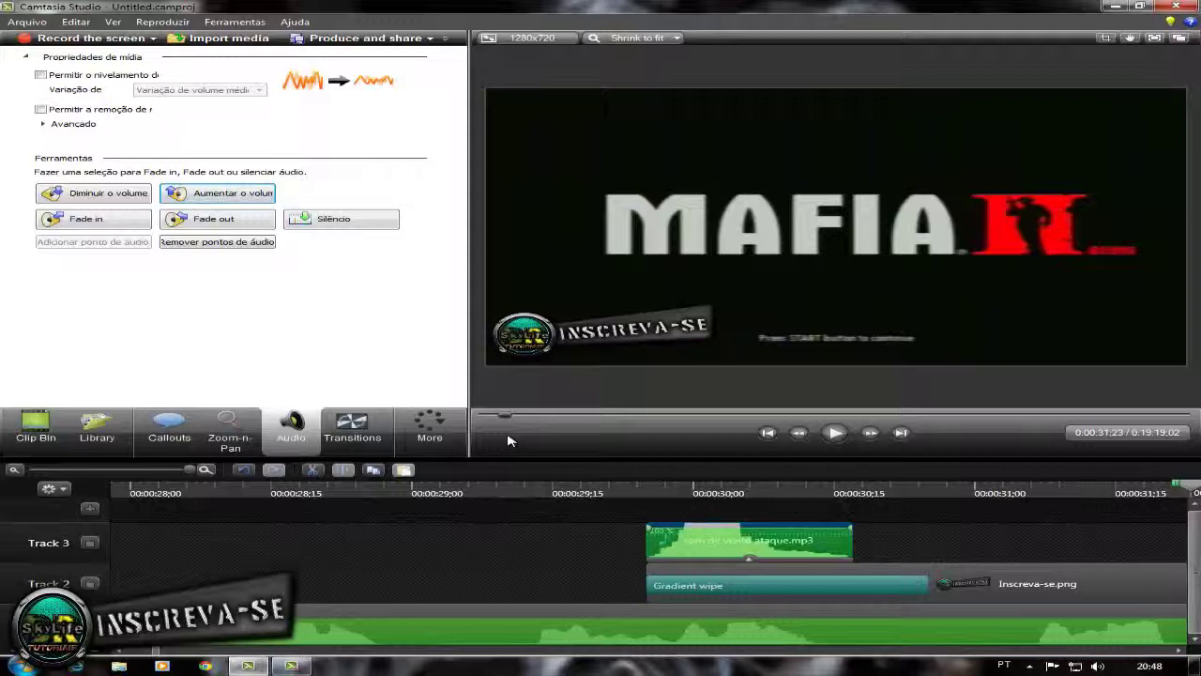
- Replay the Gradient wipe from 00:00:29;25 to hear the louder wind sound
left_click(510, 441)
key("Left")
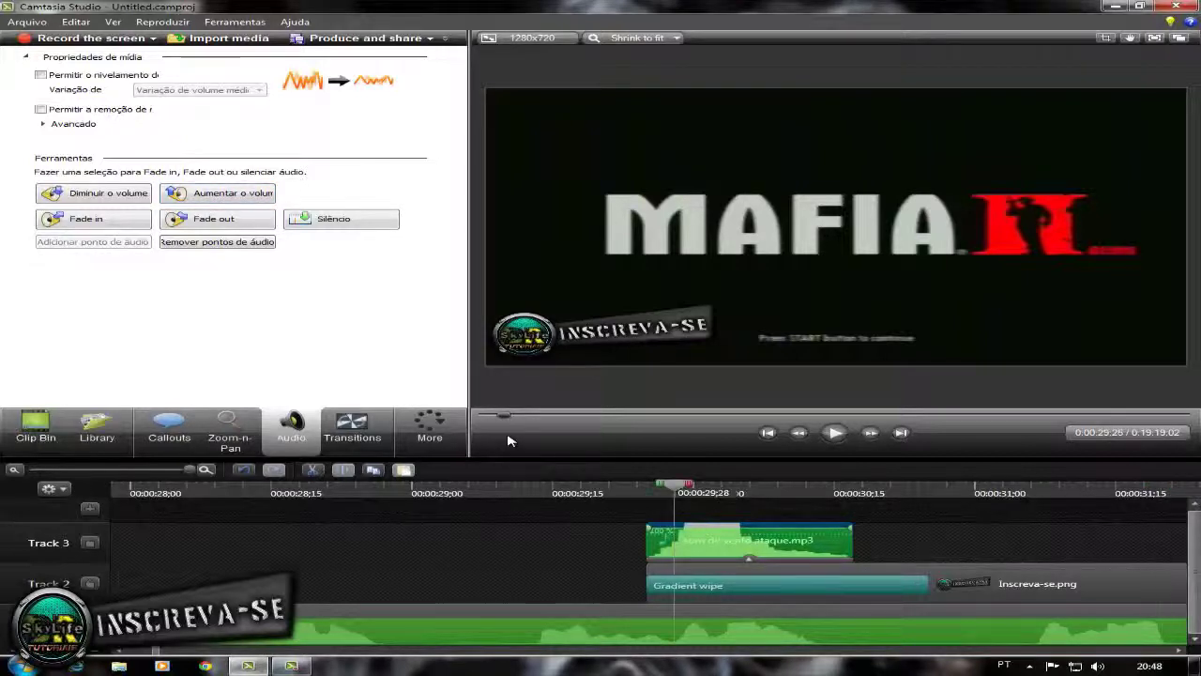
left_click_drag(674, 485, 646, 485)
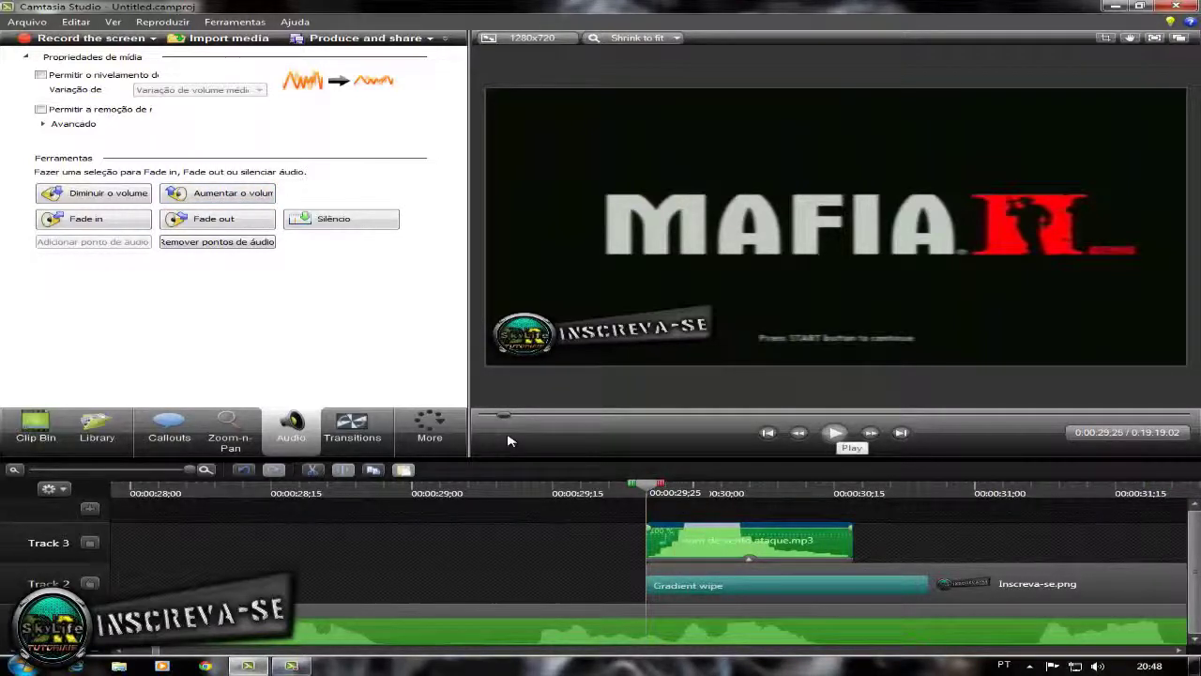
key("space")
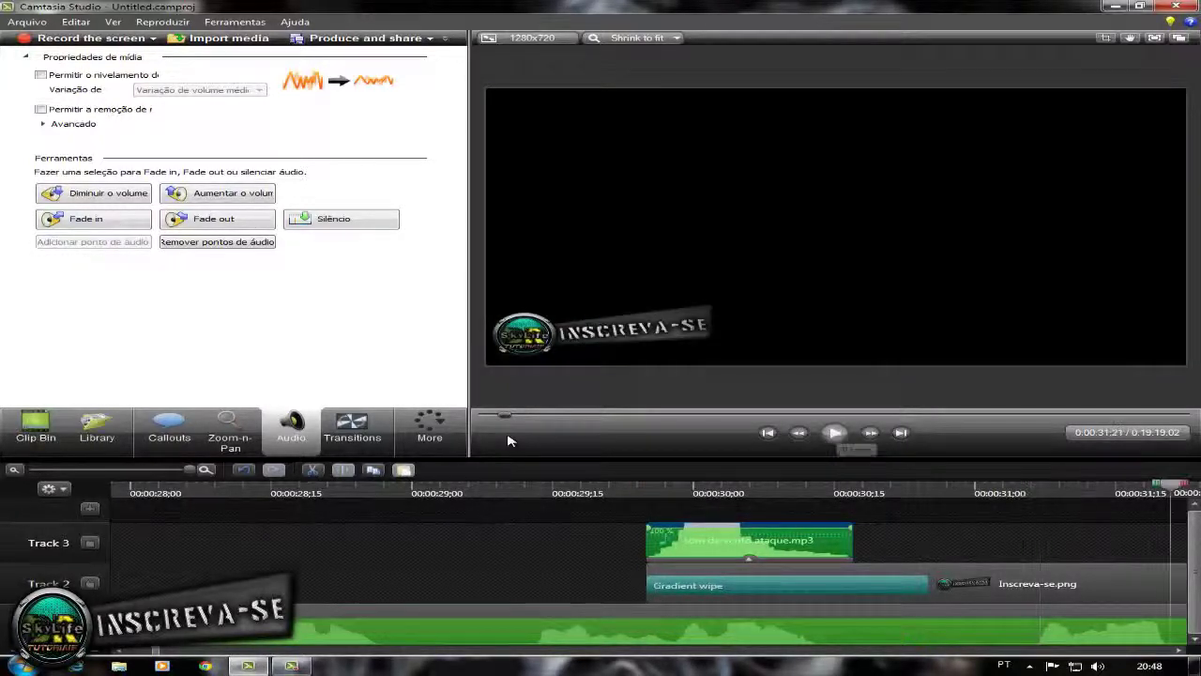
key("space")
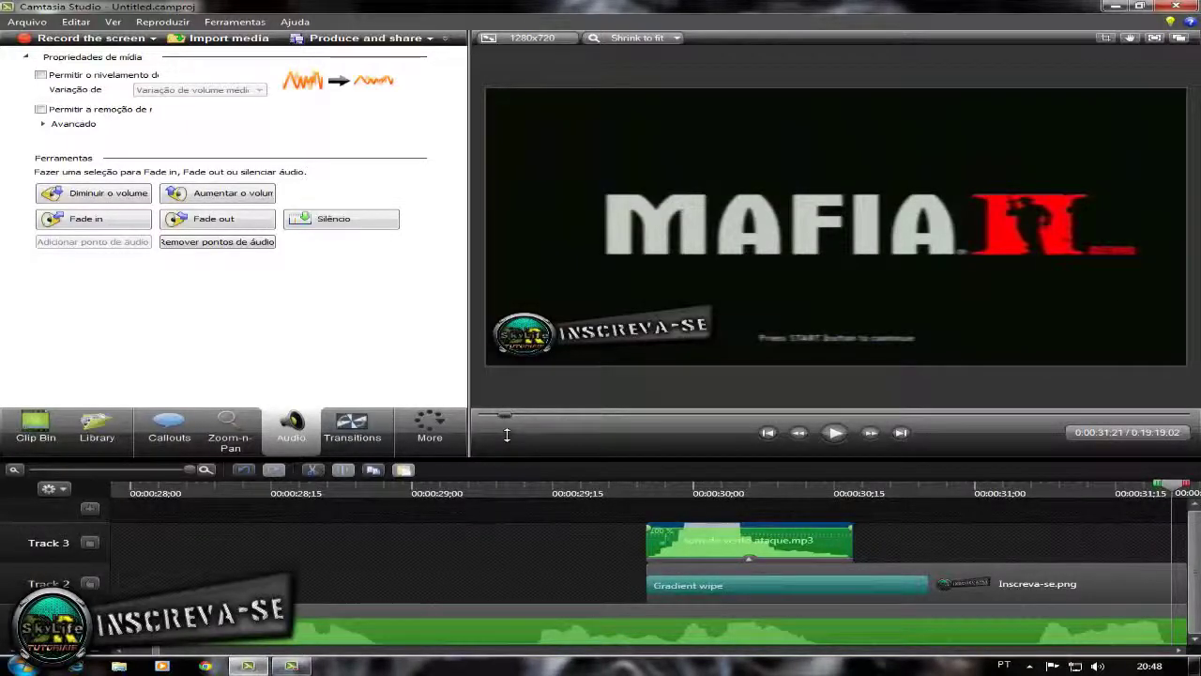
- Lower the boosted volume of the wind sound on Track 3, try a level of 204%, and undo that last adjustment
left_click_drag(753, 527, 752, 531)
key("ctrl+z")
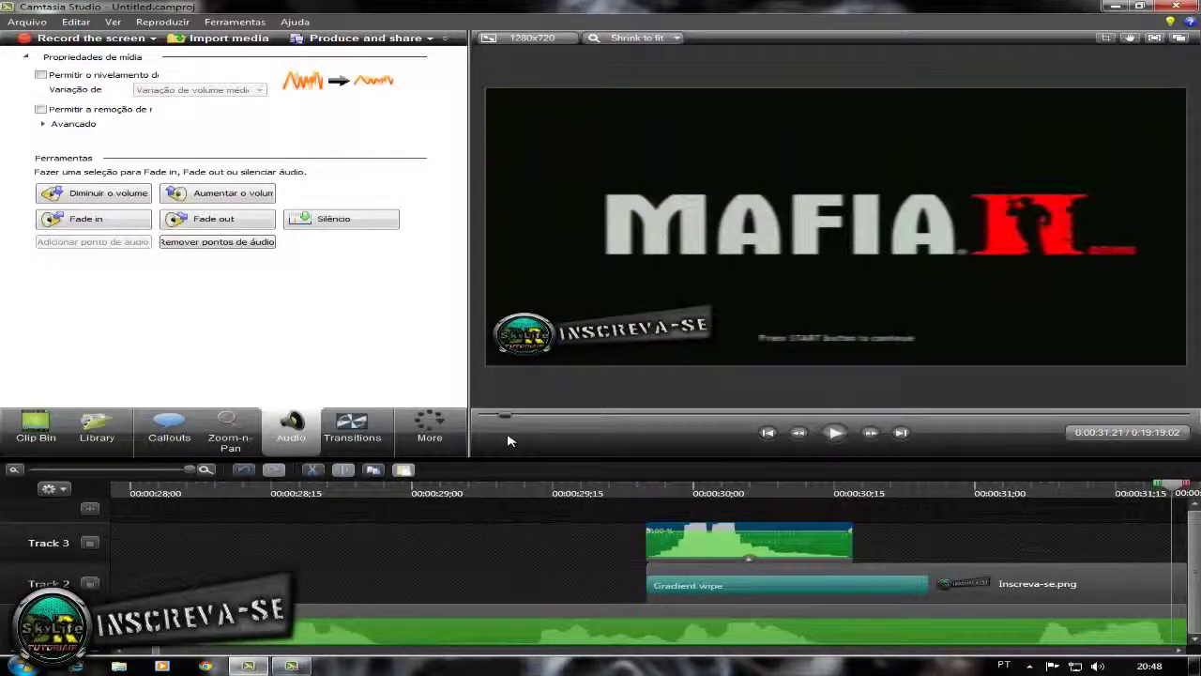
left_click_drag(753, 527, 752, 531)
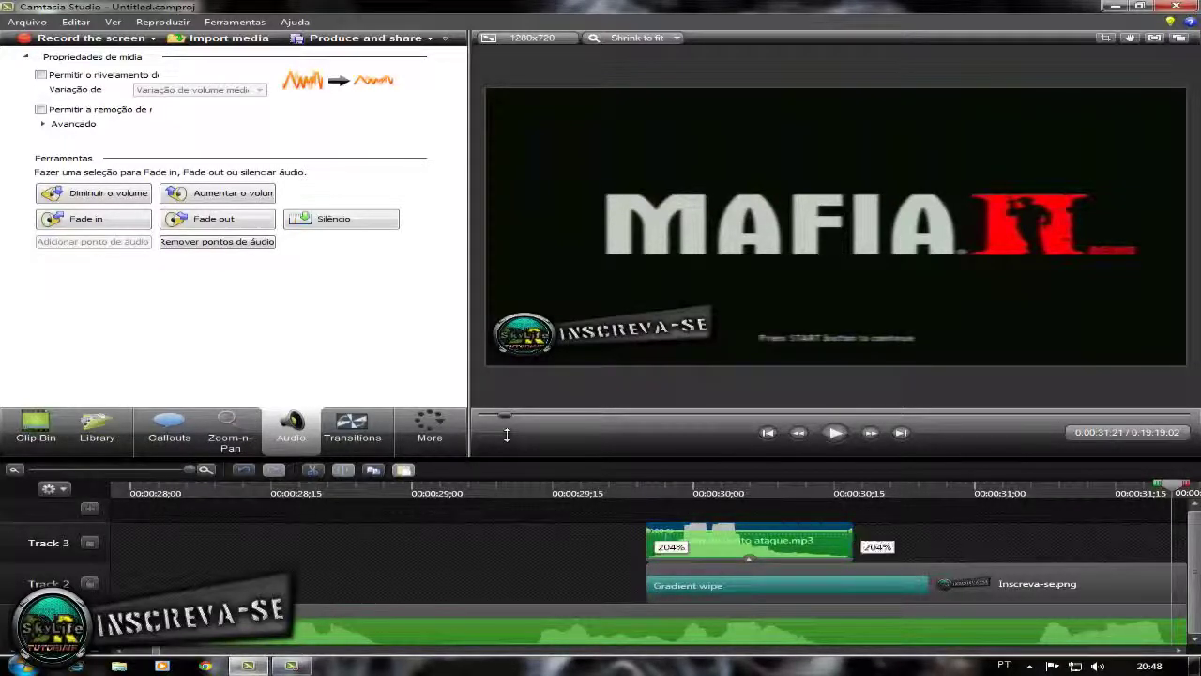
key("ctrl+z")
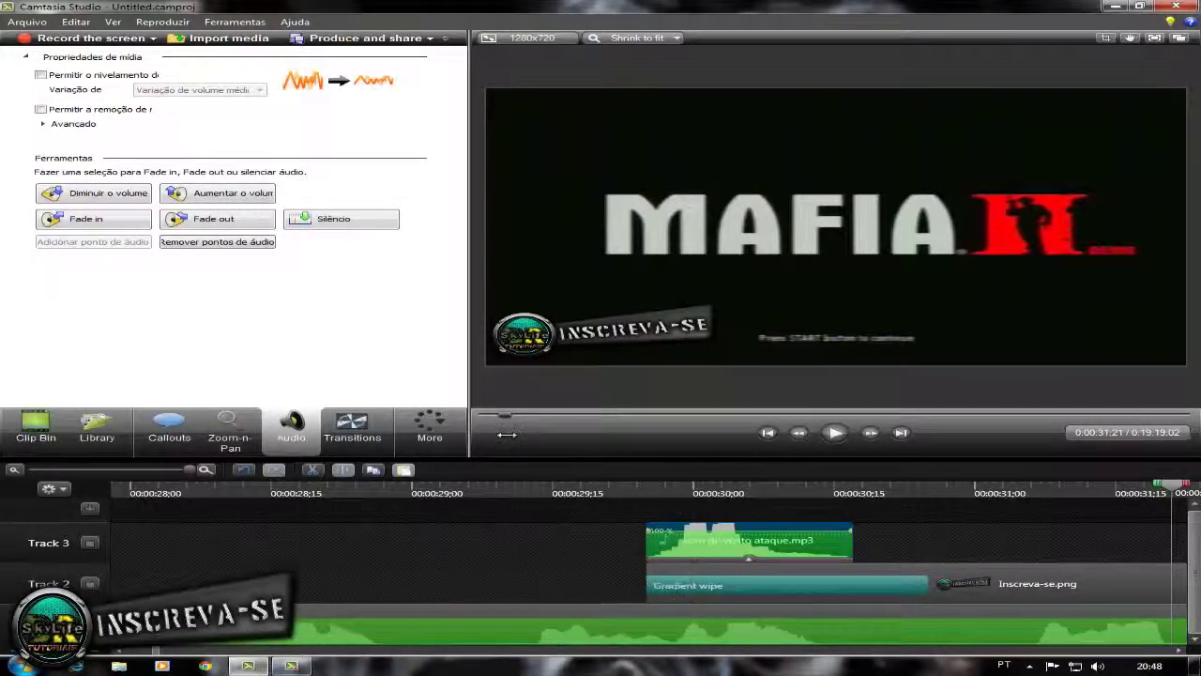
left_click(927, 586)
key("ctrl+z")
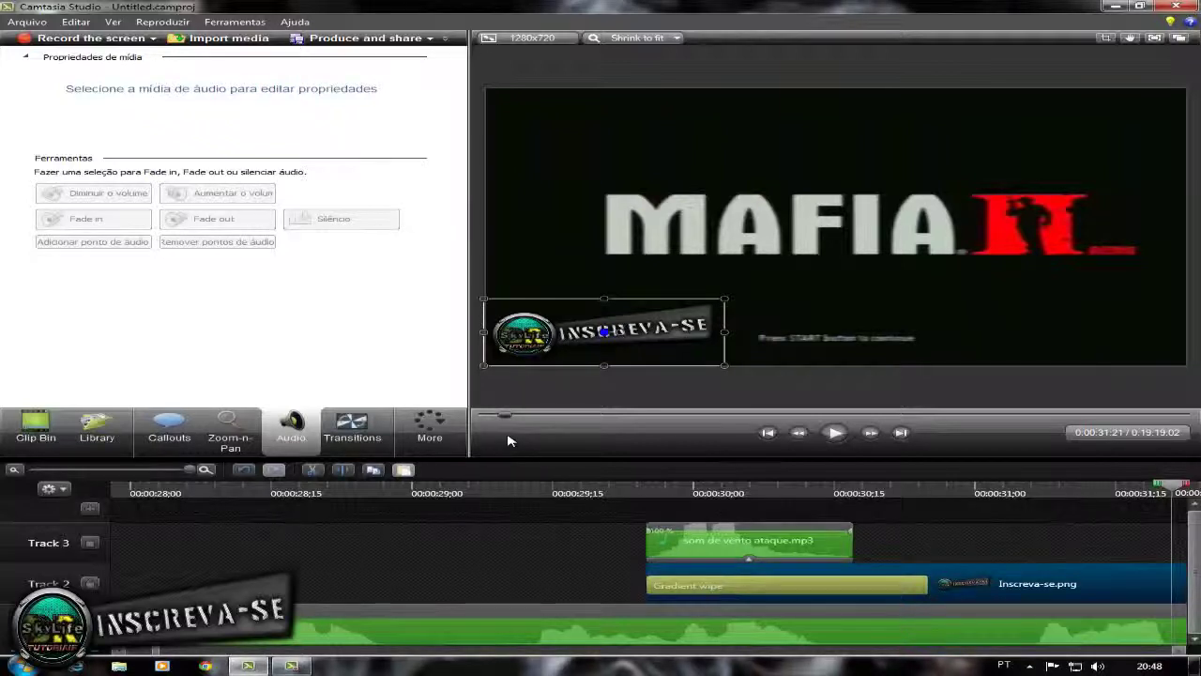
- Place som de vento ataque.mp3 on Track 3 near the end of the banner's Page turn and trim its beginning to 00:16:12;19
key("space")
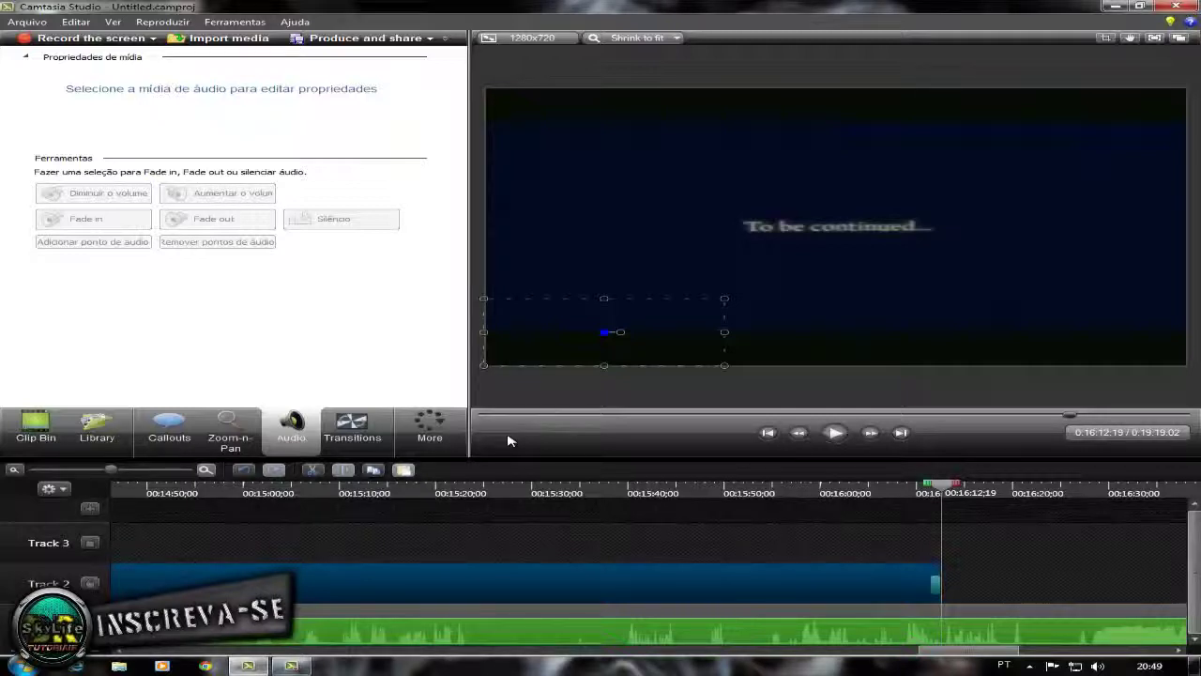
scroll(510, 441, "up", 5)
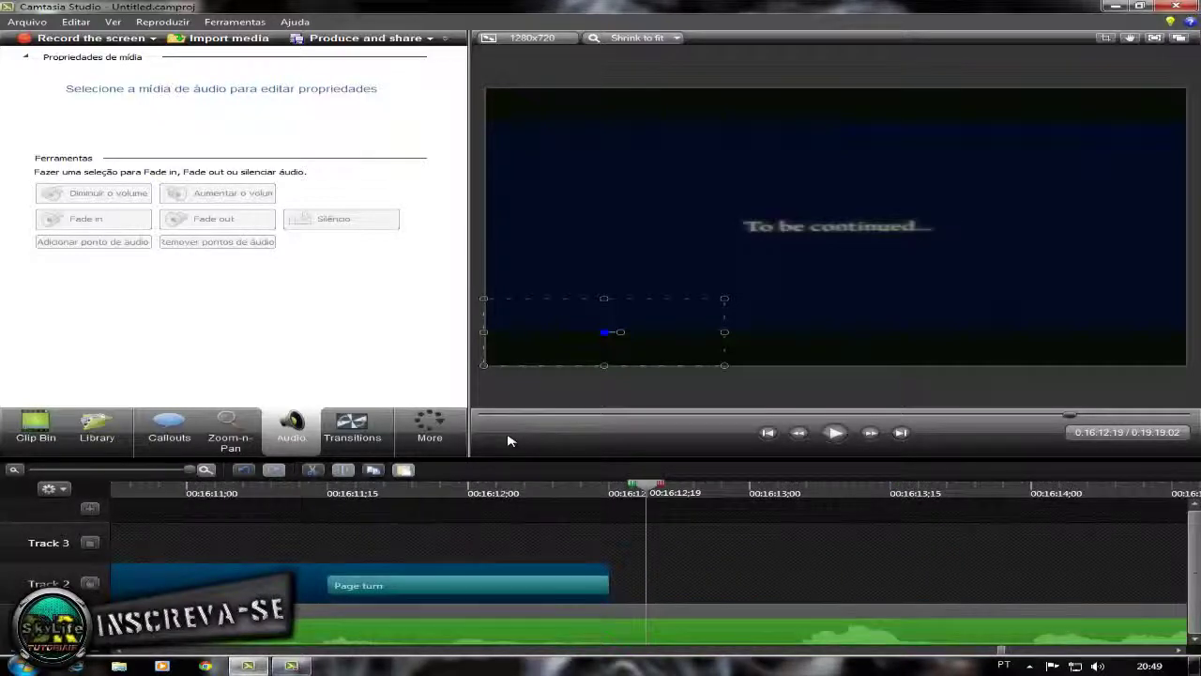
left_click(36, 428)
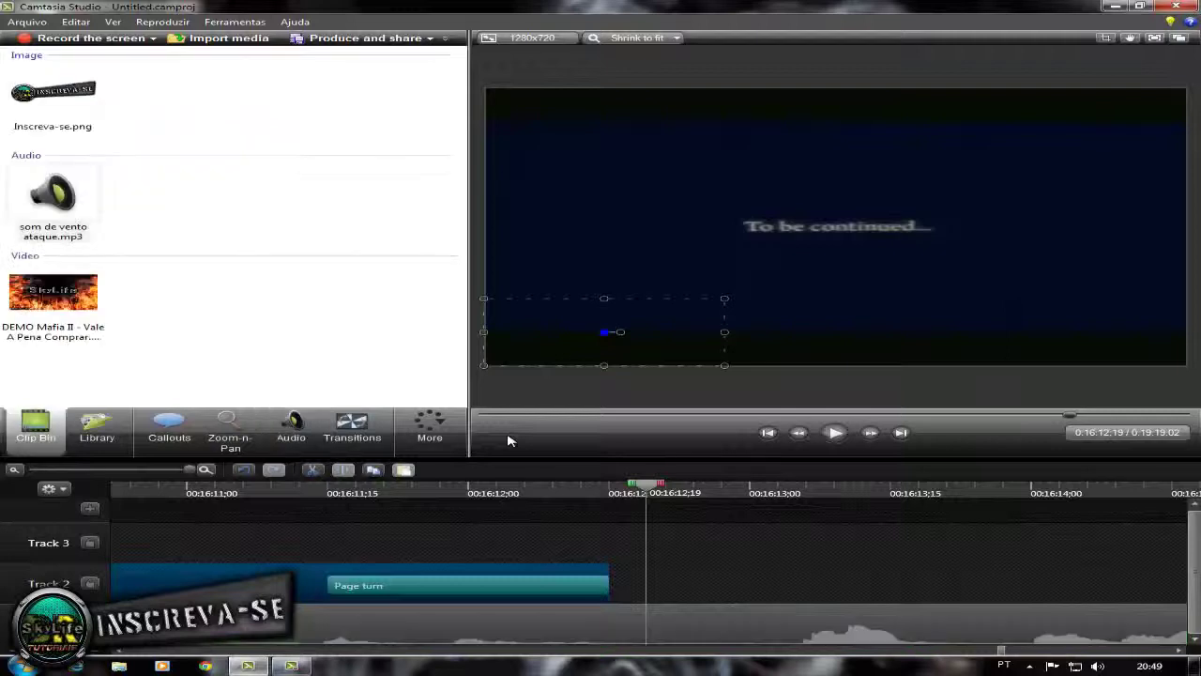
left_click_drag(56, 193, 510, 441)
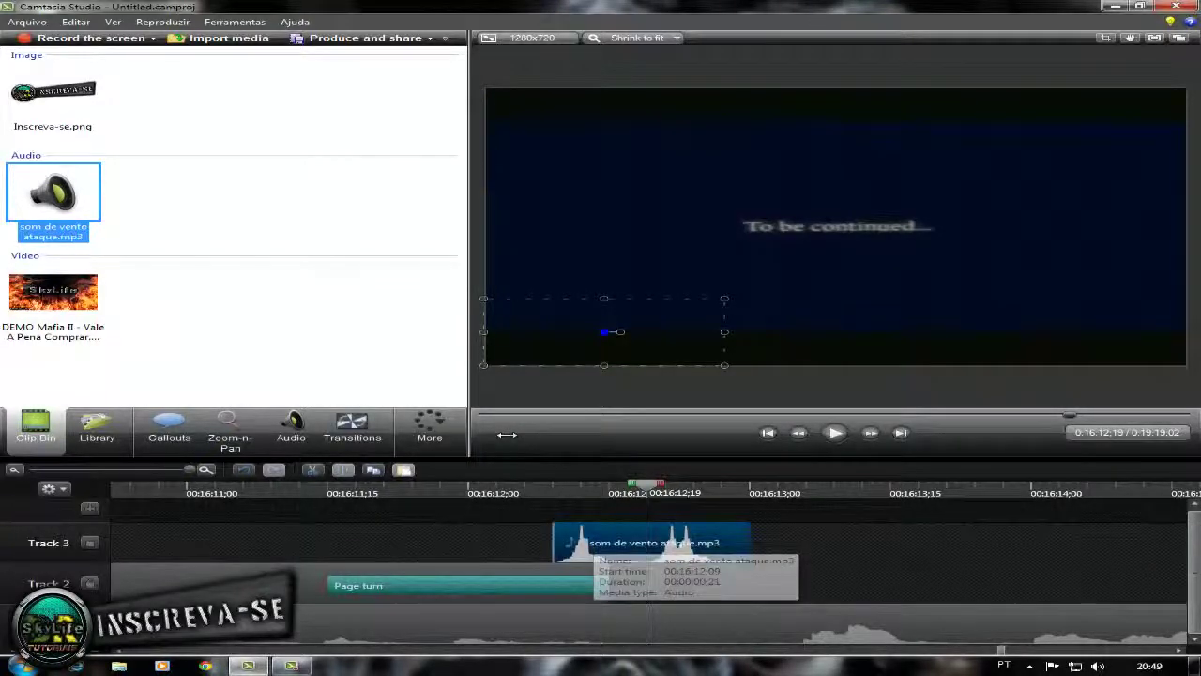
left_click_drag(554, 544, 646, 544)
- Slow the second wind sound's clip speed to about twice its trimmed length and increase its volume
right_click(706, 538)
left_click(767, 494)
left_click(516, 289)
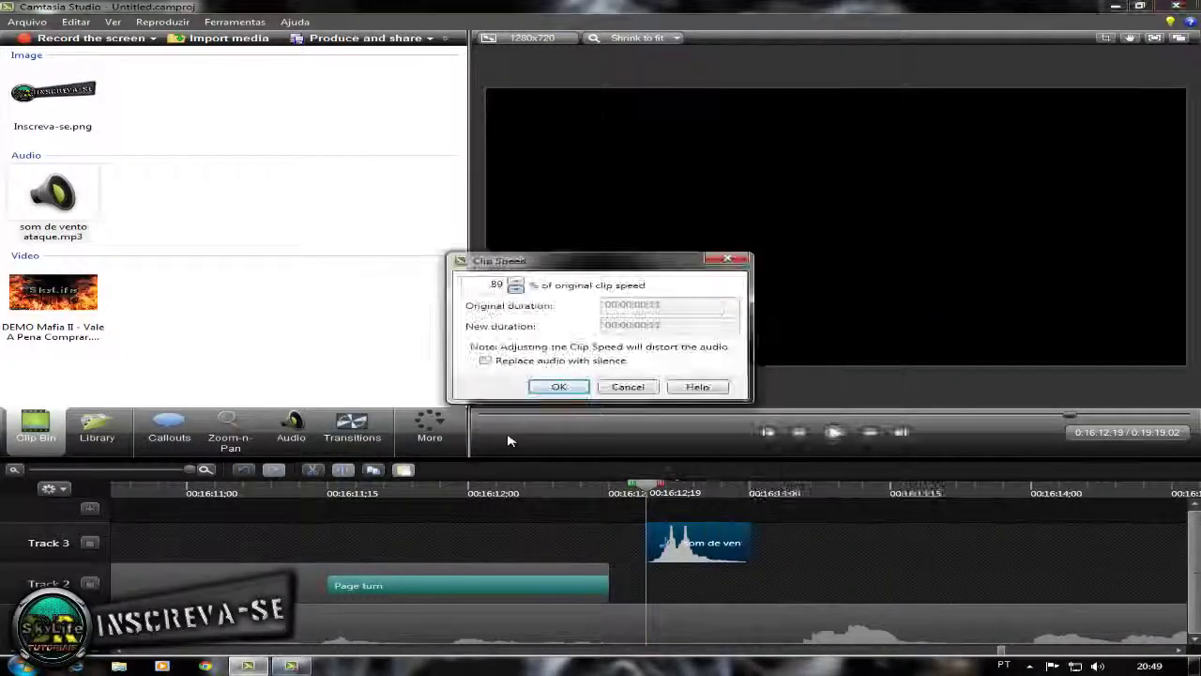
key("Return")
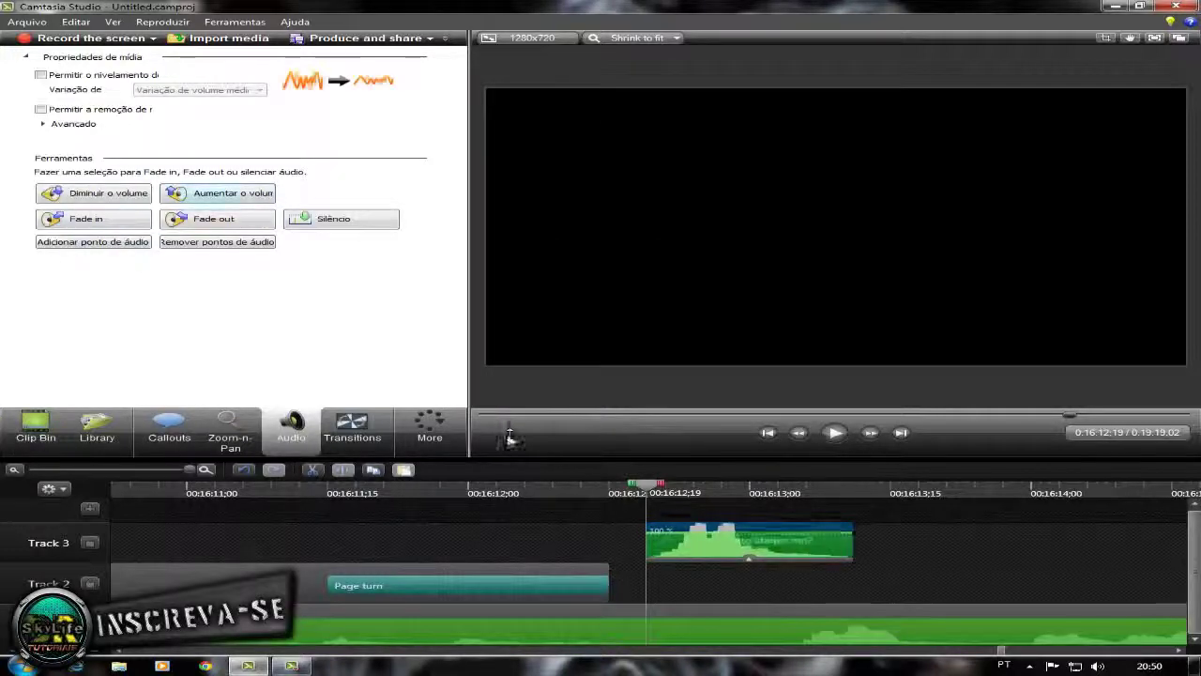
- Move the second wind sound back over the end of the Page turn transition and play it from 00:16:12;00
left_click_drag(734, 542, 527, 543)
left_click_drag(647, 485, 608, 485)
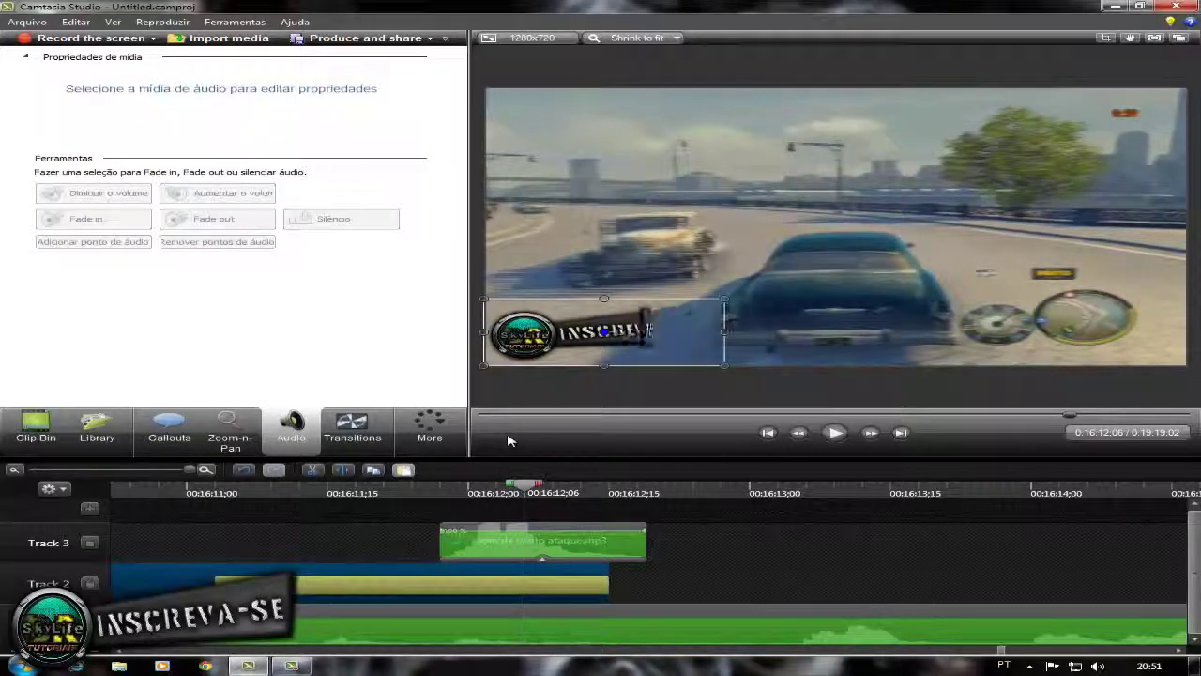
key("ctrl+Left")
key("ctrl+Left")
key("ctrl+Left")
key("ctrl+Left")
key("ctrl+Left")
key("ctrl+Left")
key("space")
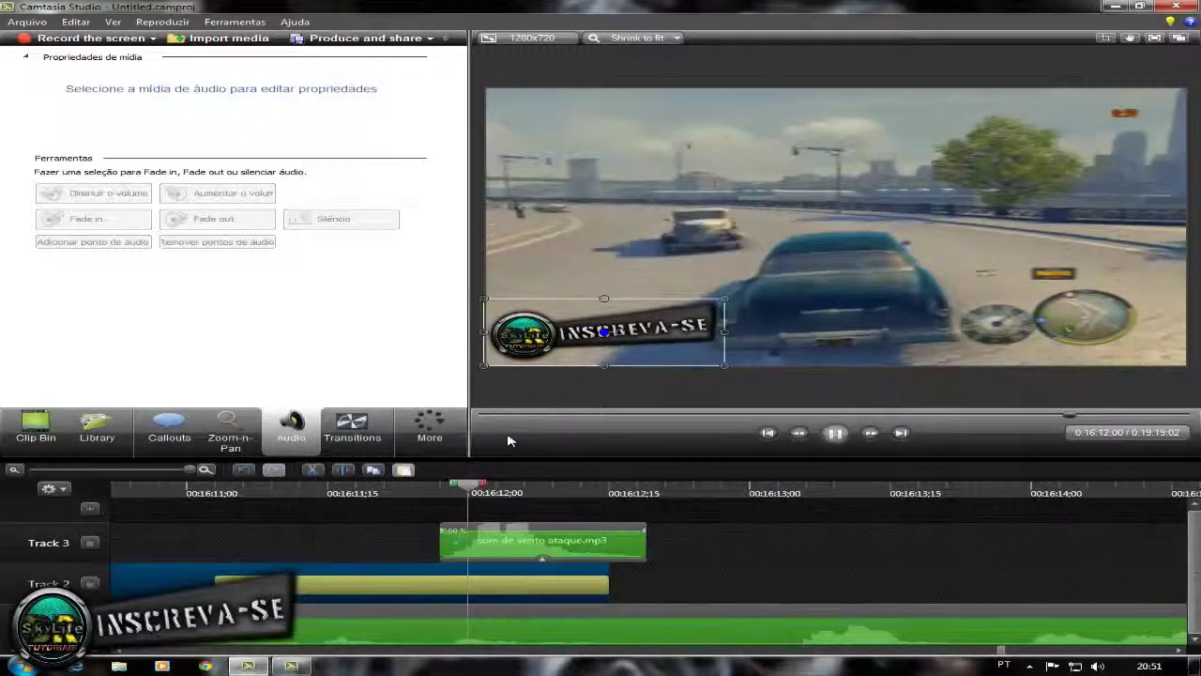
key("space")
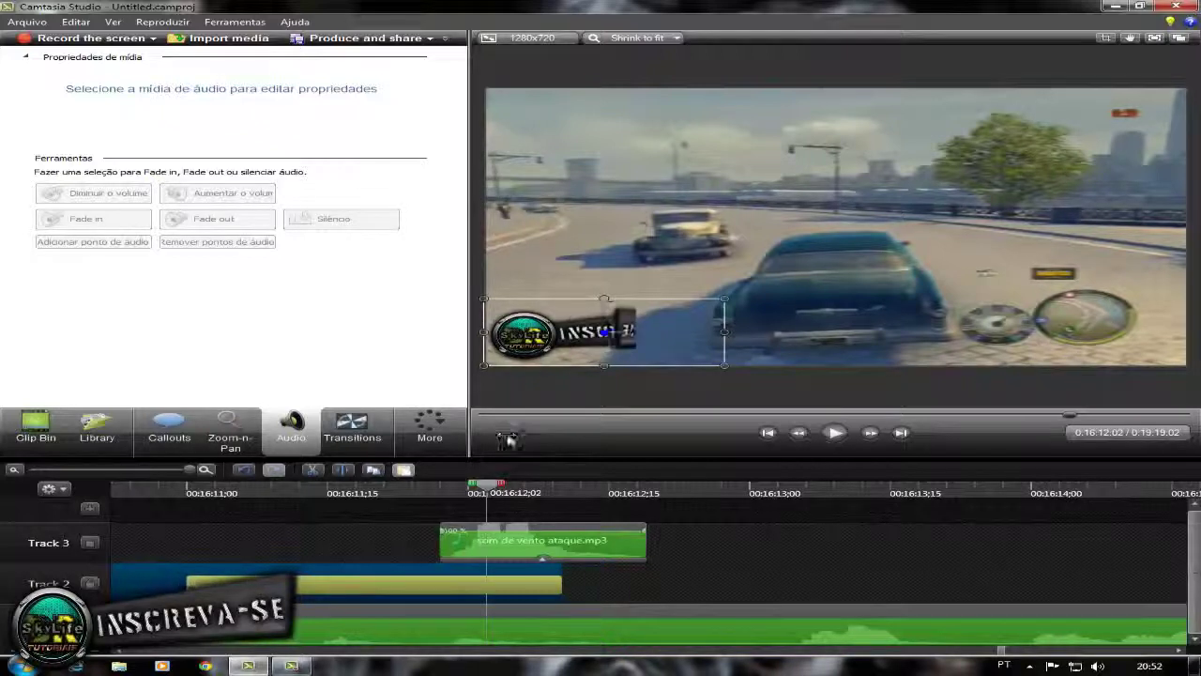
- Play back the banner's exit from 00:16:11;24 to check the second wind sound against the Page turn
key("ctrl+Right")
key("ctrl+Right")
key("ctrl+Right")
key("ctrl+Right")
key("ctrl+Right")
key("ctrl+Right")
key("ctrl+Right")
key("ctrl+Right")
key("ctrl+Left")
key("ctrl+Left")
key("ctrl+Left")
key("ctrl+Left")
key("ctrl+Left")
key("ctrl+Left")
key("ctrl+Left")
key("ctrl+Left")
key("ctrl+Left")
key("ctrl+Left")
key("ctrl+Left")
key("ctrl+Left")
key("ctrl+Left")
key("ctrl+Left")
key("ctrl+Left")
key("ctrl+Left")
key("ctrl+Left")
key("ctrl+Left")
key("ctrl+Left")
key("ctrl+Left")
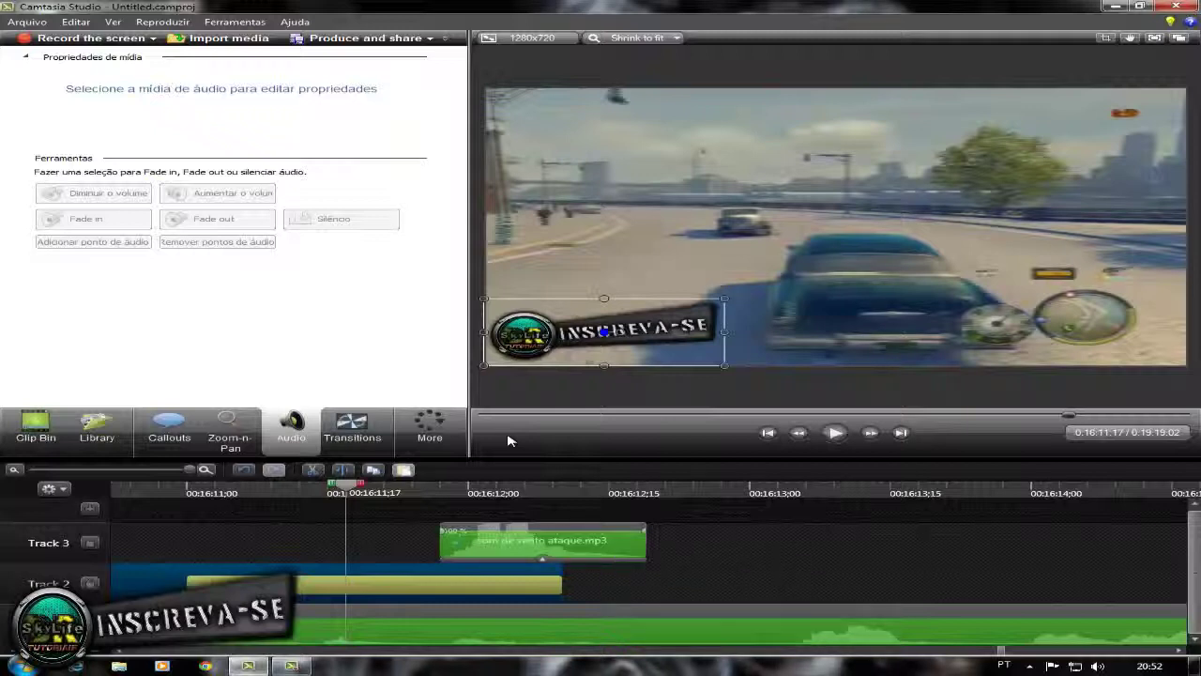
key("space")
key("space")
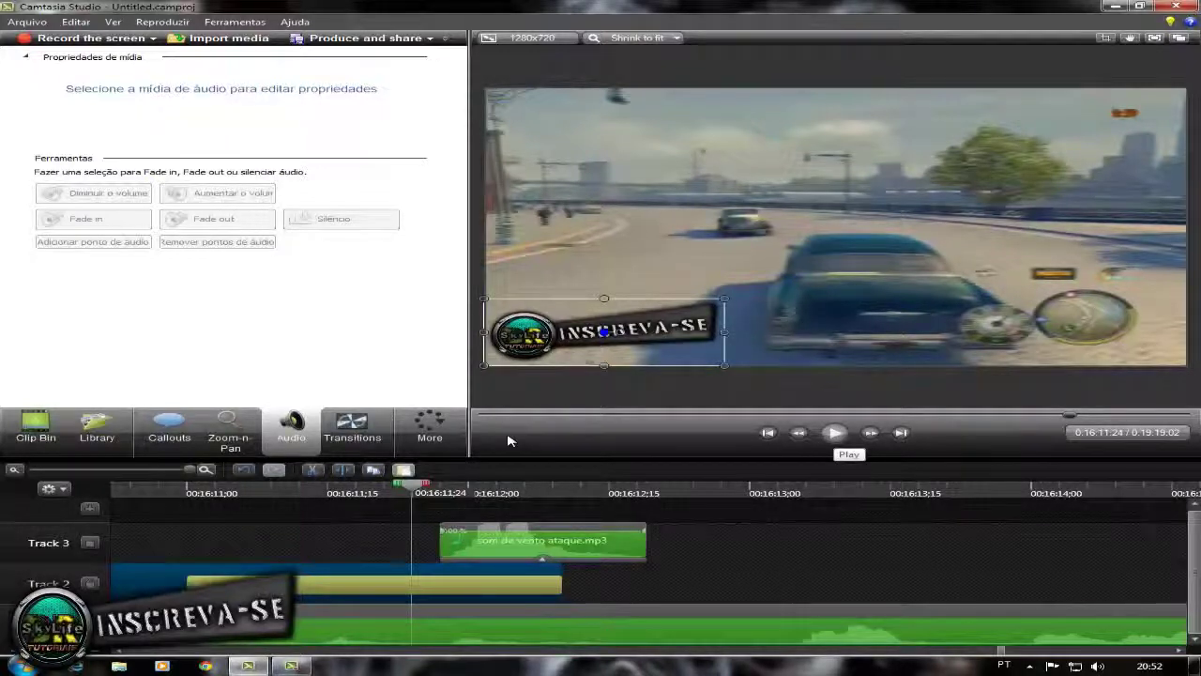
left_click(834, 432)
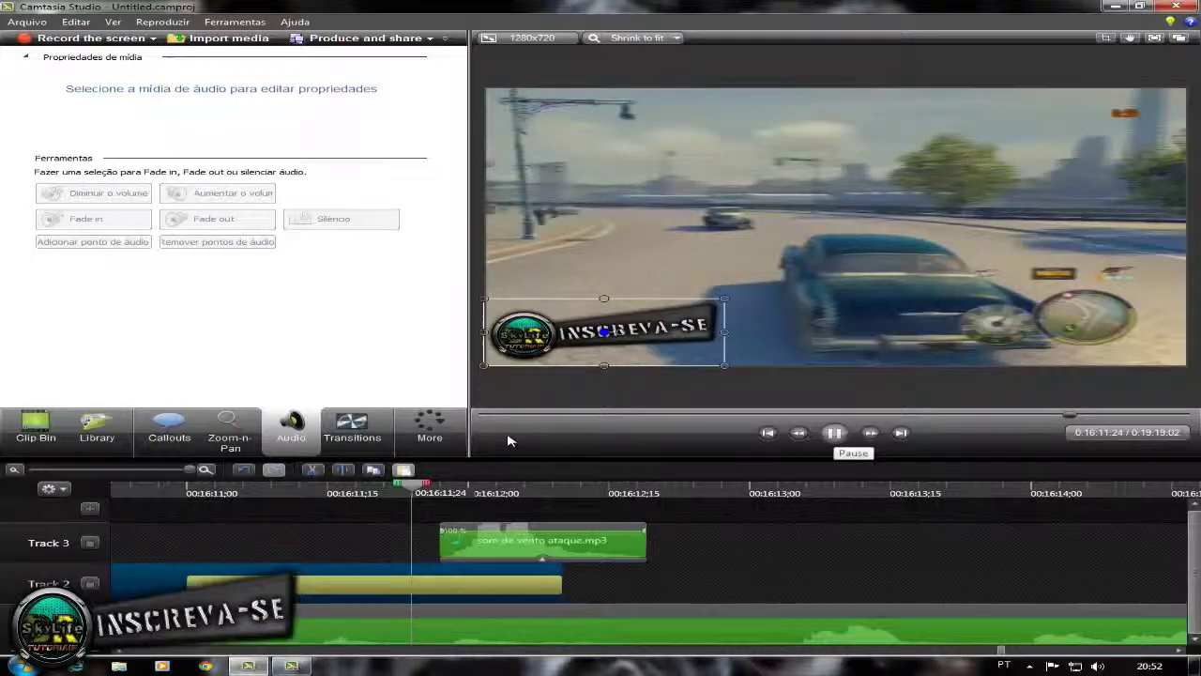
key("space")
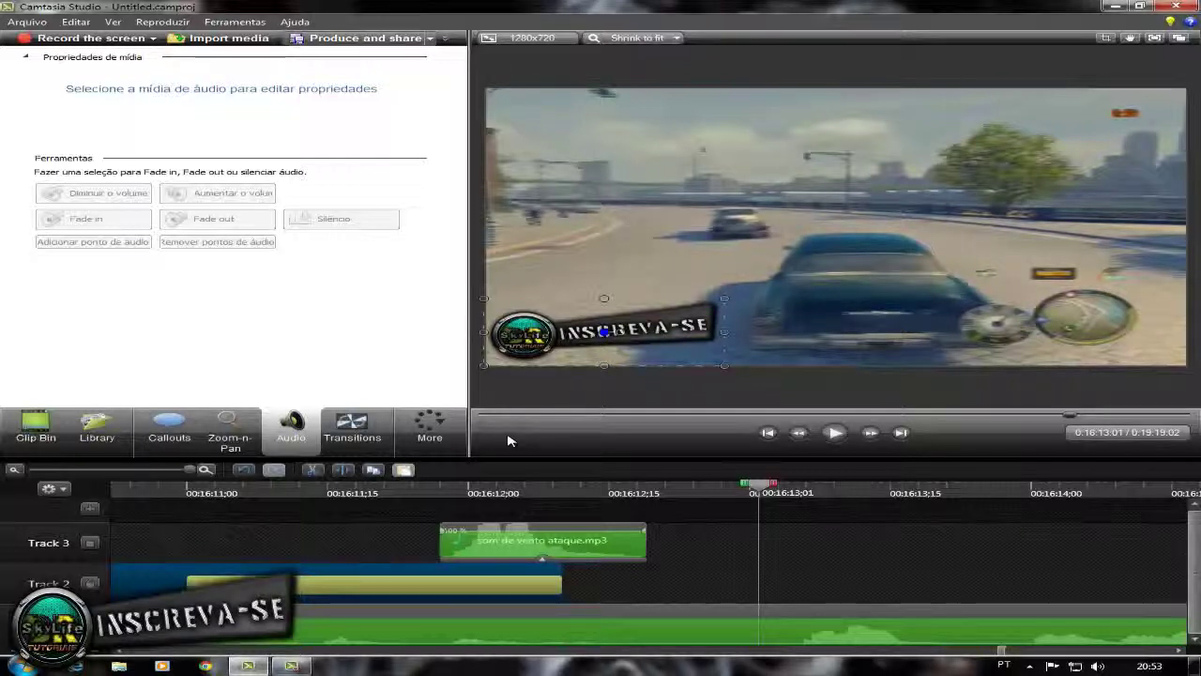
- Start producing the video with the MP4 only (up to 720p) preset and continue to the production name and folder settings
left_click(366, 38)
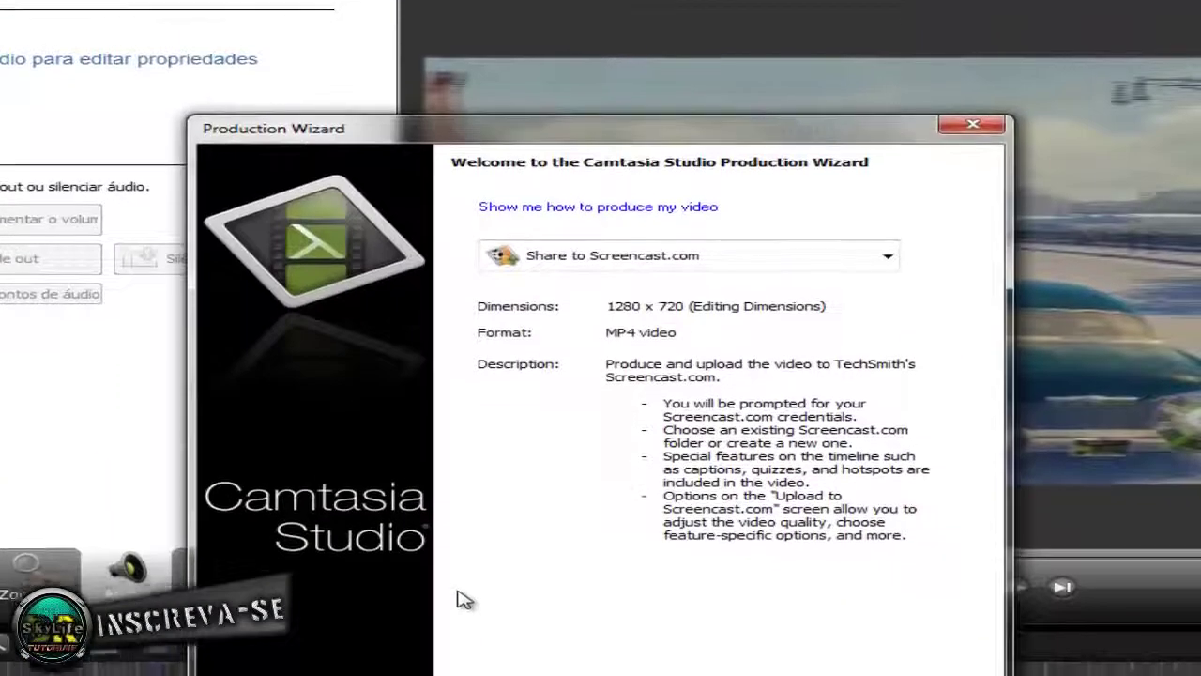
left_click(888, 255)
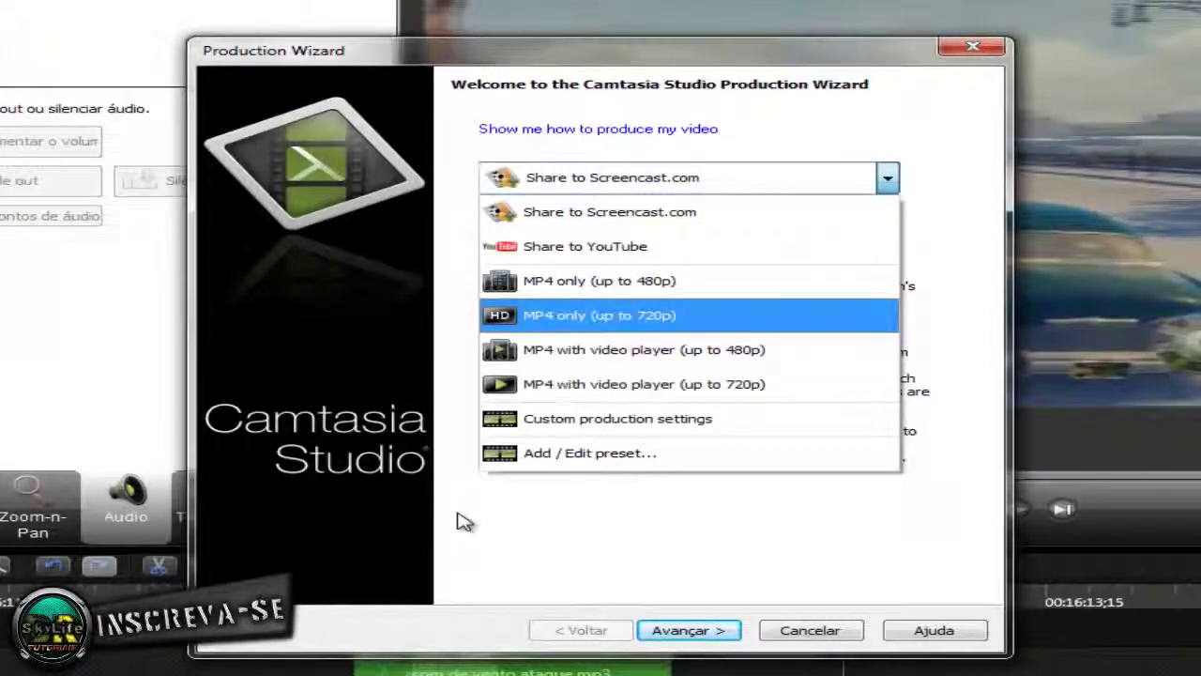
key("Return")
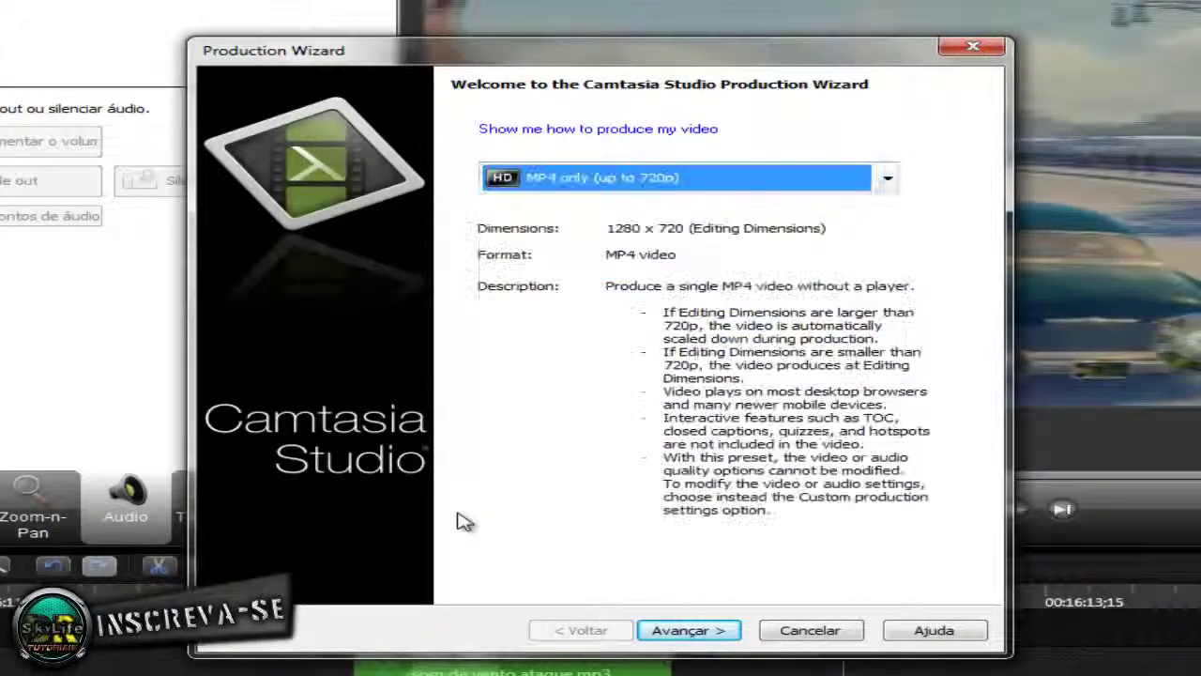
key("Return")
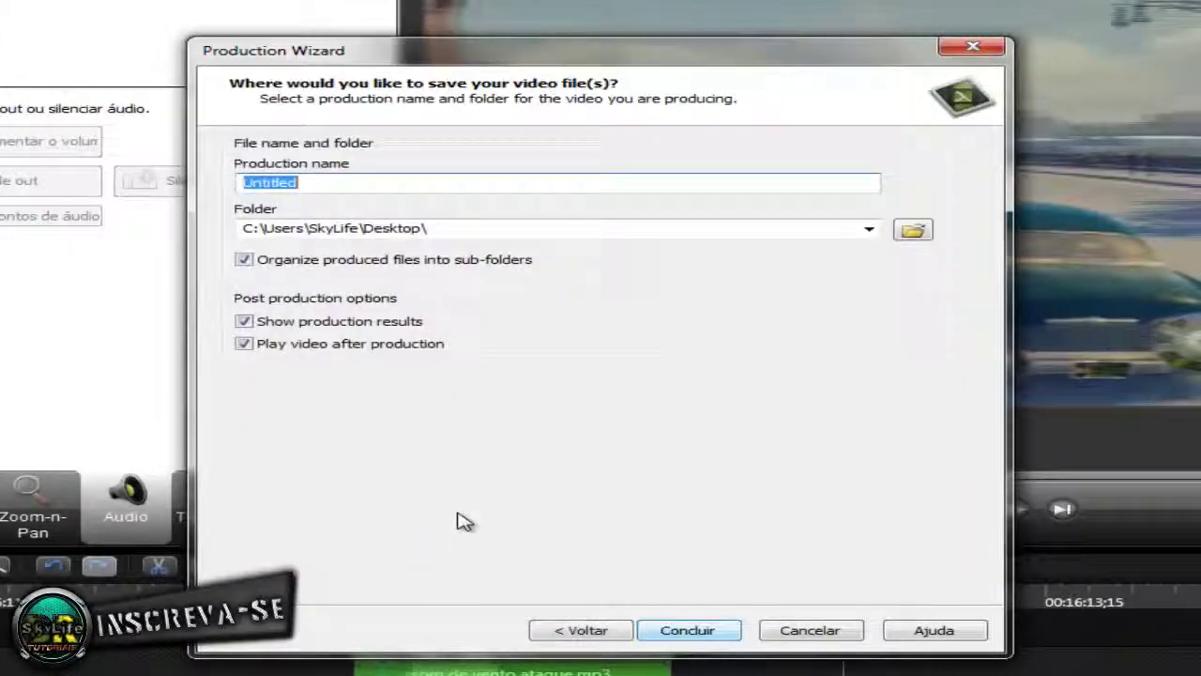